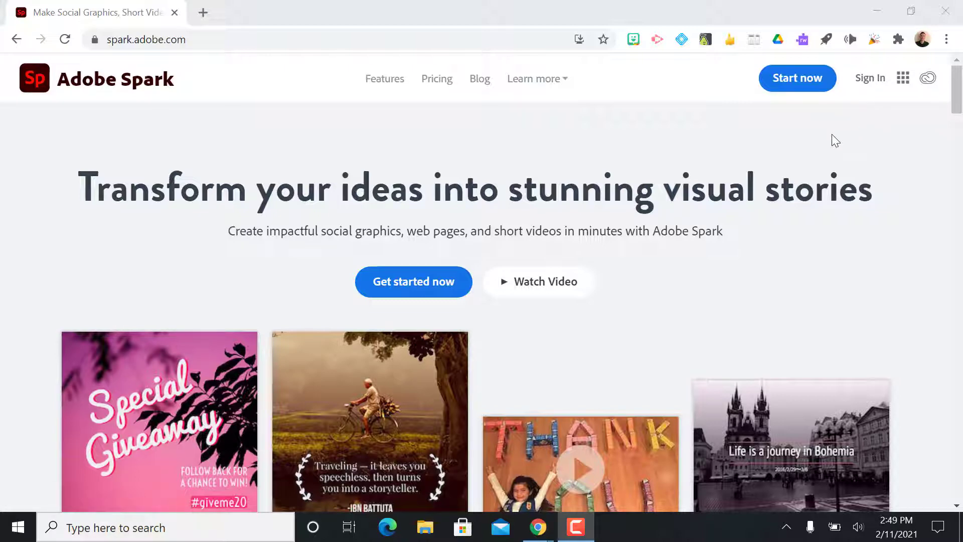
Sign in to Adobe Spark with an existing Google account
click(799, 88)
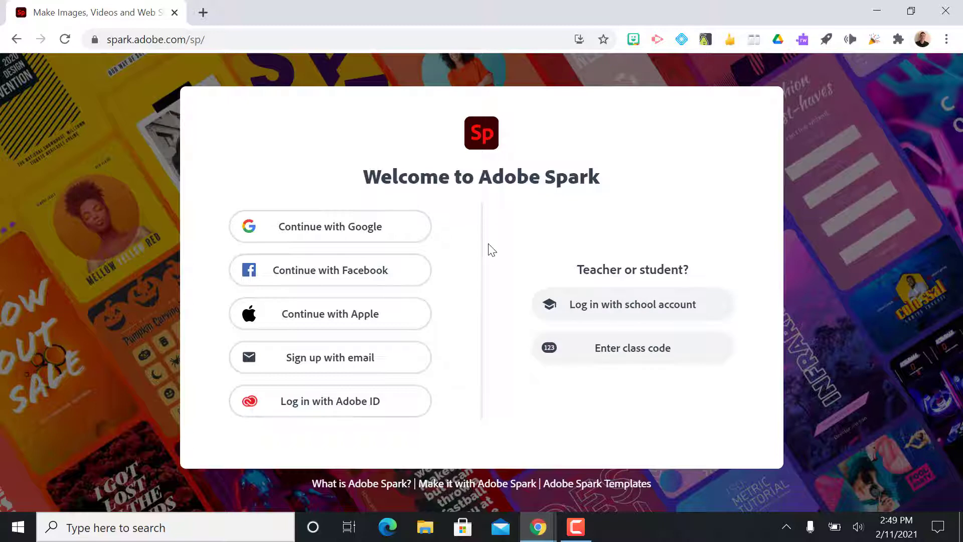
click(400, 234)
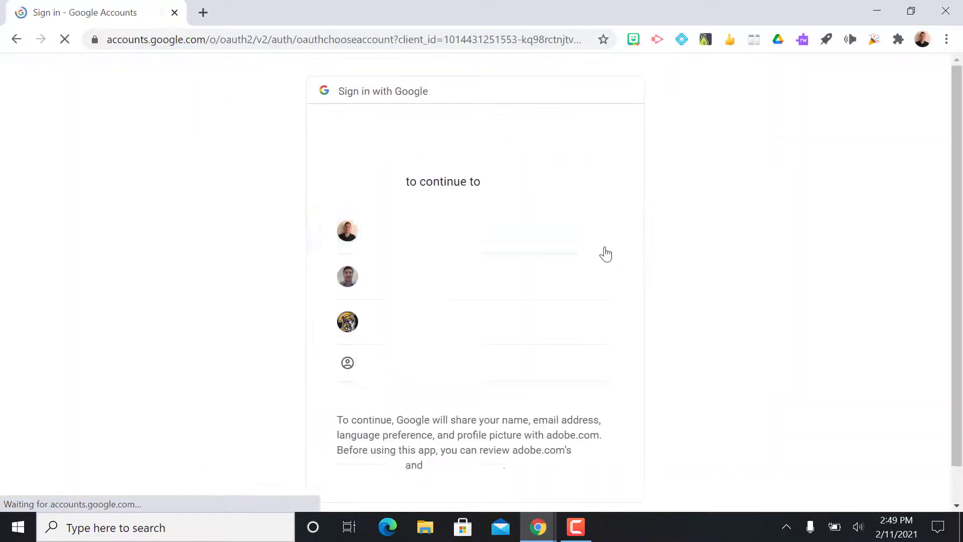
click(444, 236)
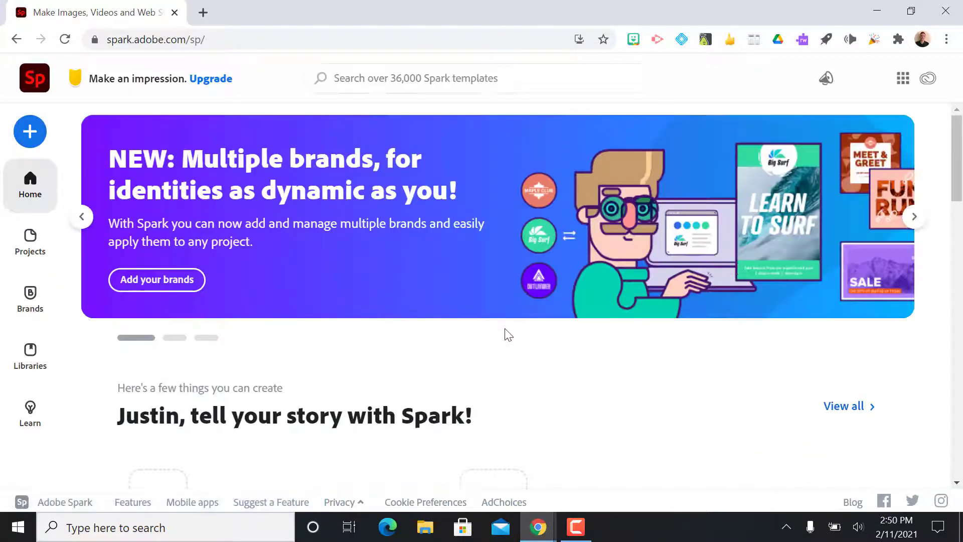
Look over the home page's project types, template gallery and recent projects
scroll(647, 311, down, 5)
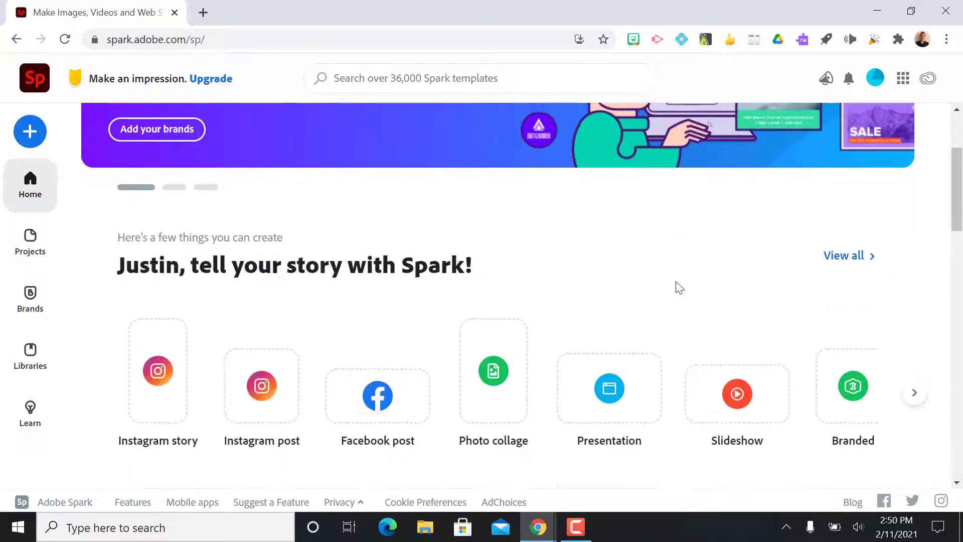
scroll(685, 293, down, 8)
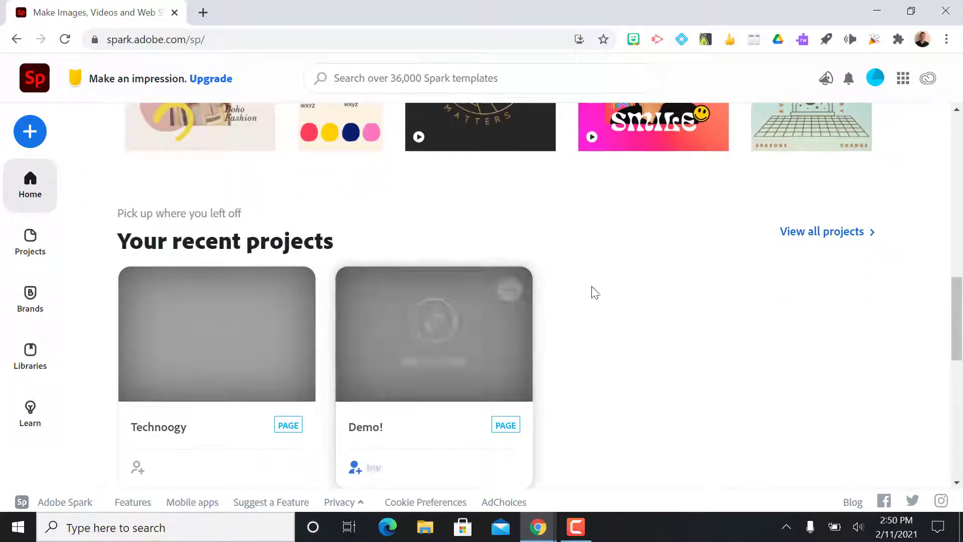
scroll(677, 327, up, 2)
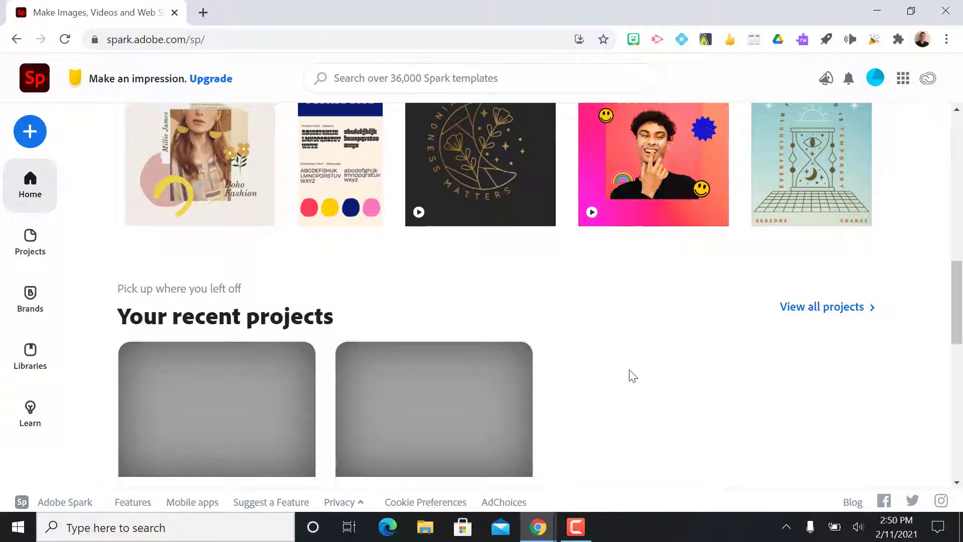
scroll(617, 374, up, 4)
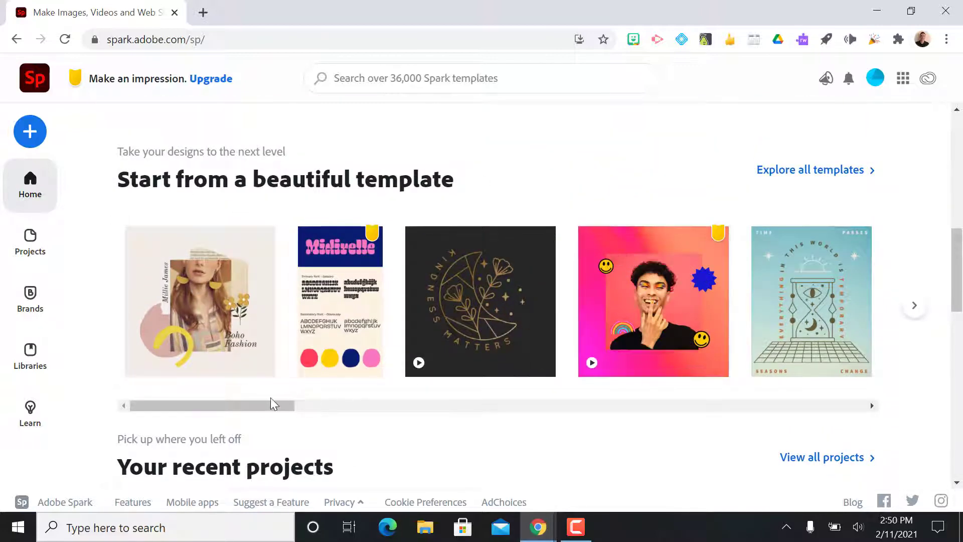
drag(271, 402, 263, 432)
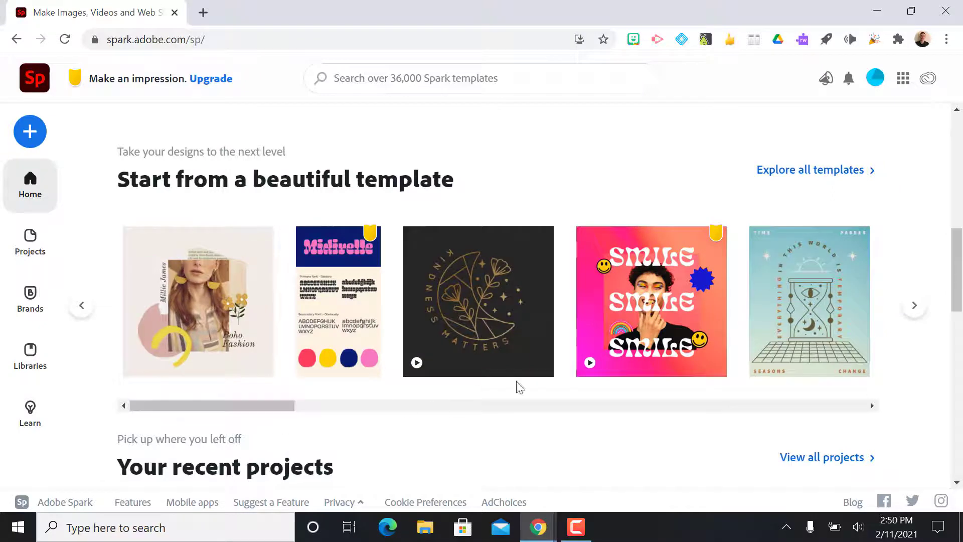
scroll(605, 421, up, 6)
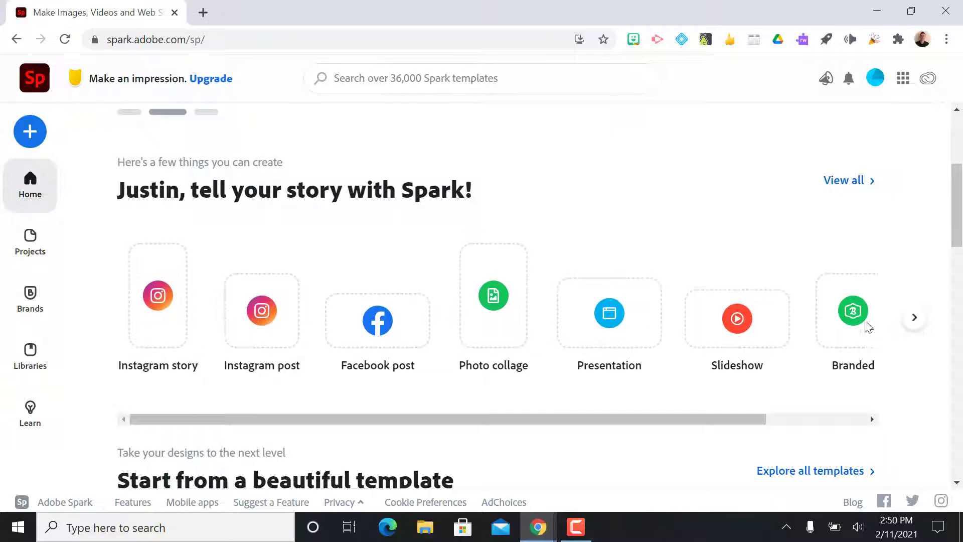
scroll(120, 275, up, 2)
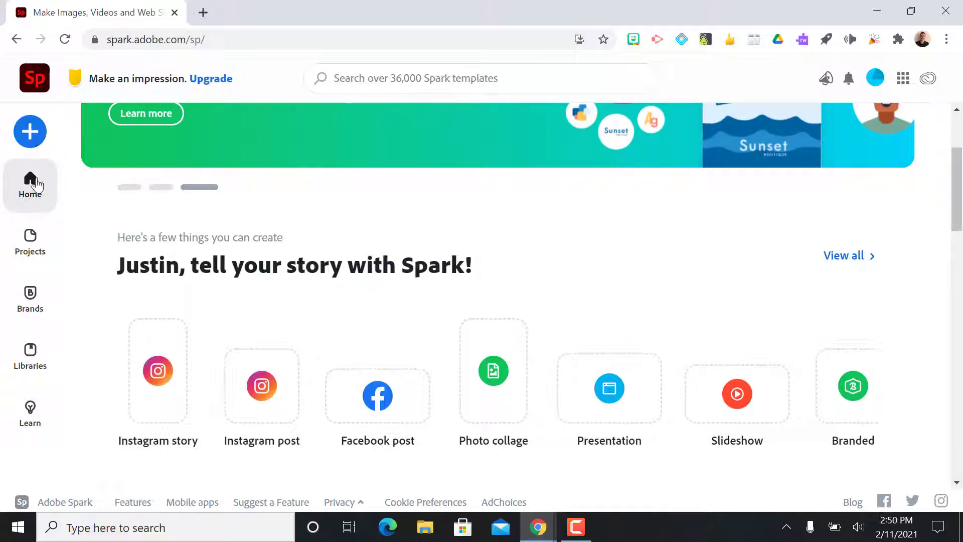
Create a new web page project with the title "Example" and the subtitle "EDGE U"
click(34, 134)
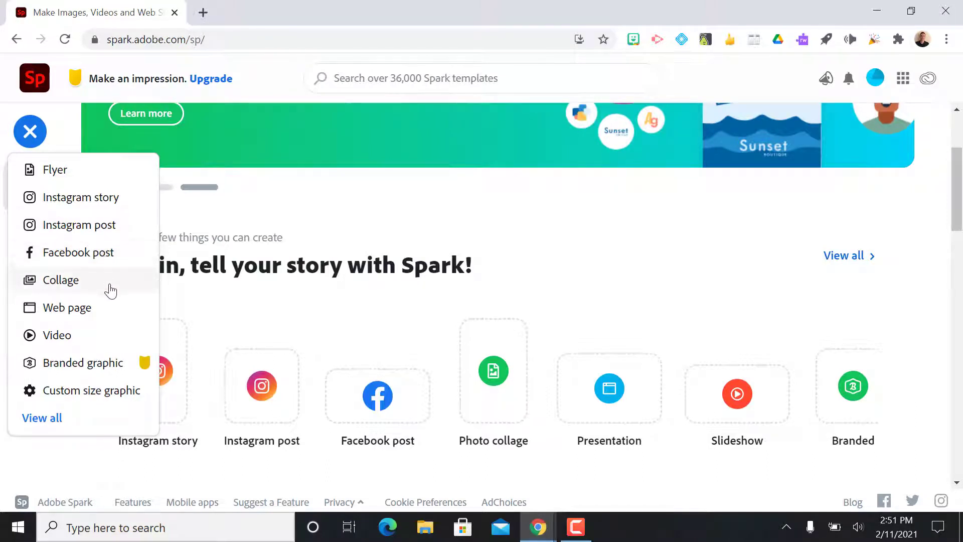
click(92, 311)
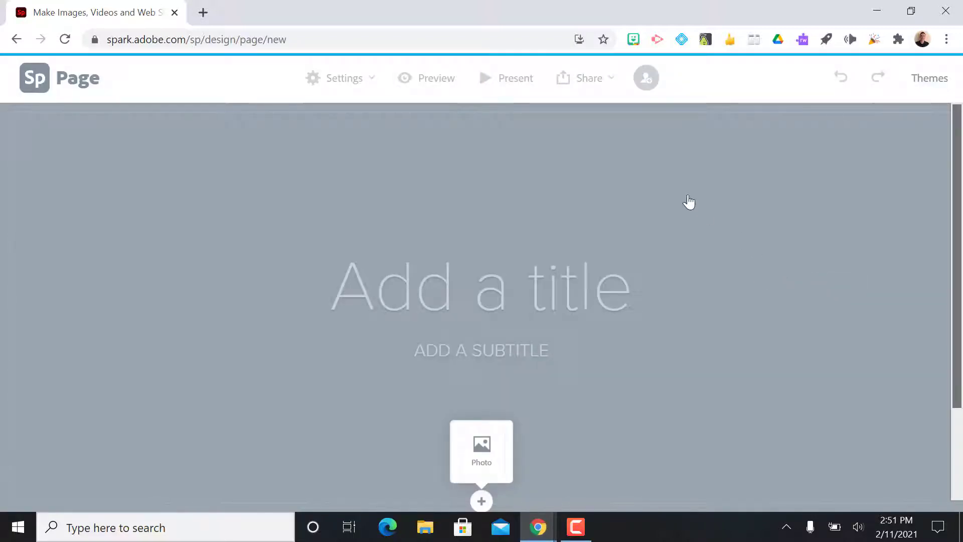
click(503, 299)
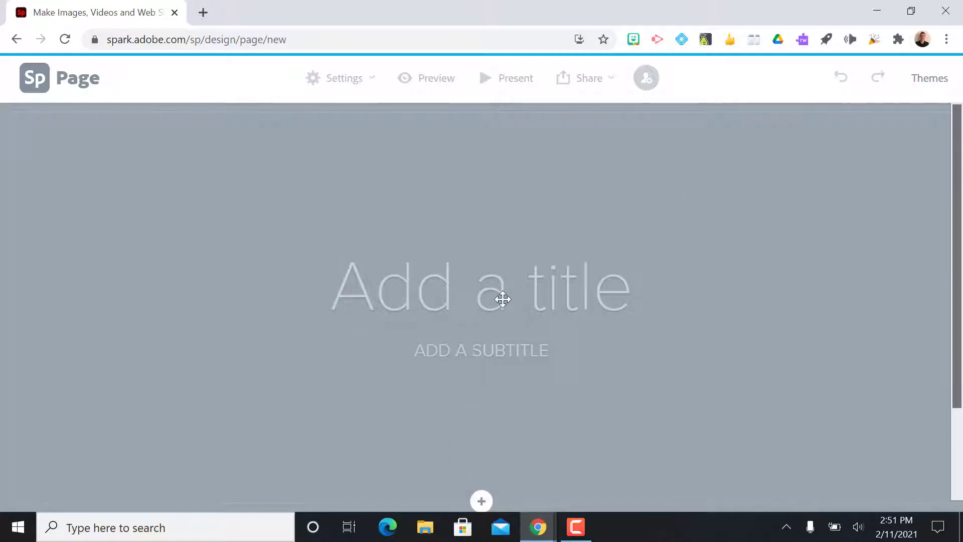
text(Example)
click(475, 353)
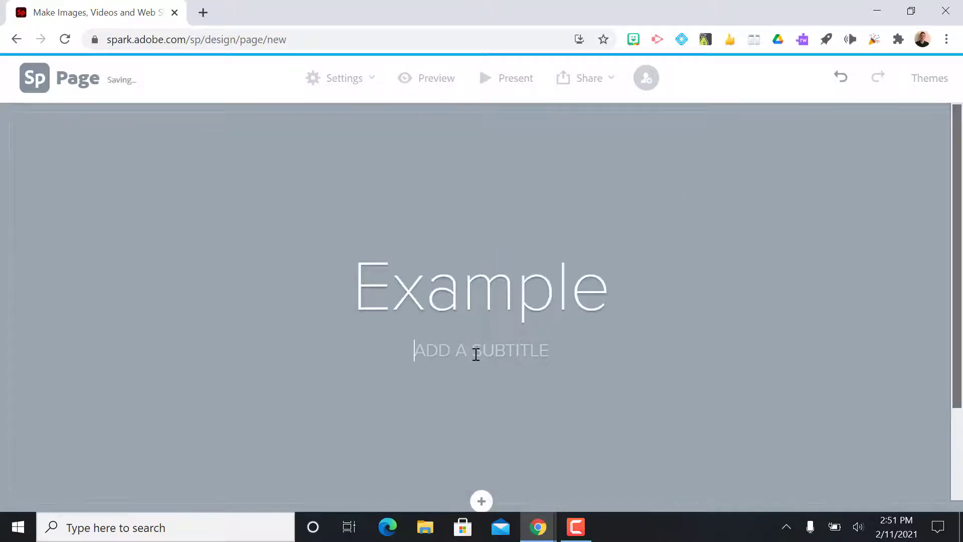
text(EDGE U)
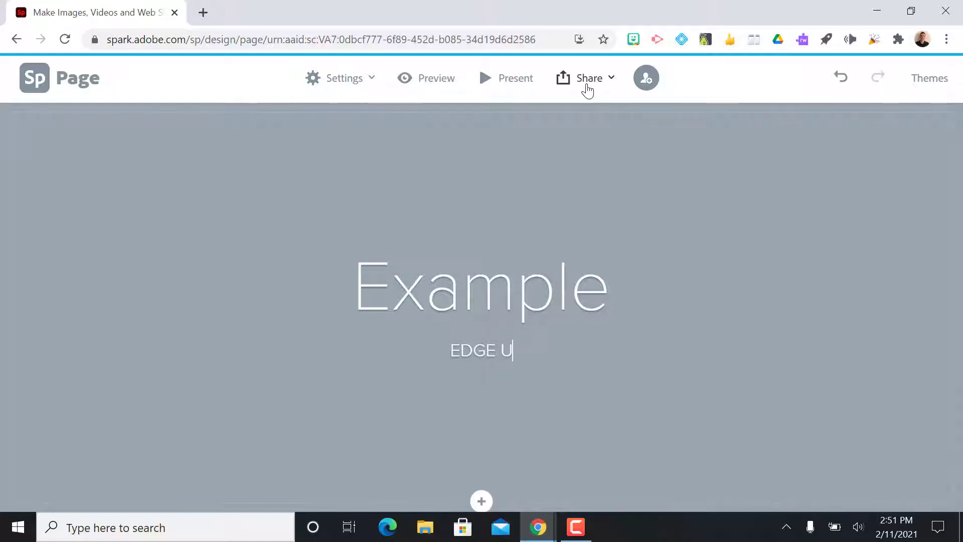
Browse the Spark themes and try Baldwin and Tereza on the page
click(929, 79)
scroll(855, 274, down, 3)
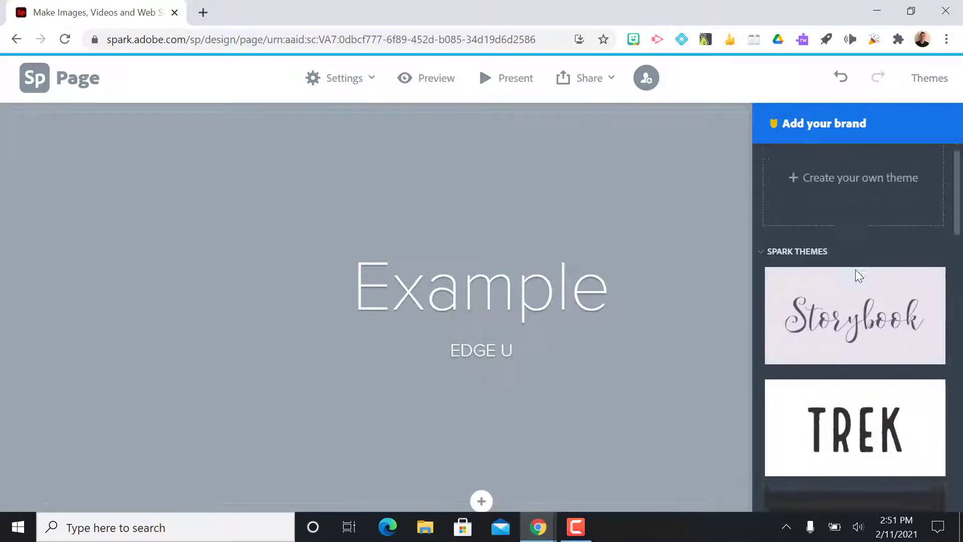
scroll(852, 262, down, 5)
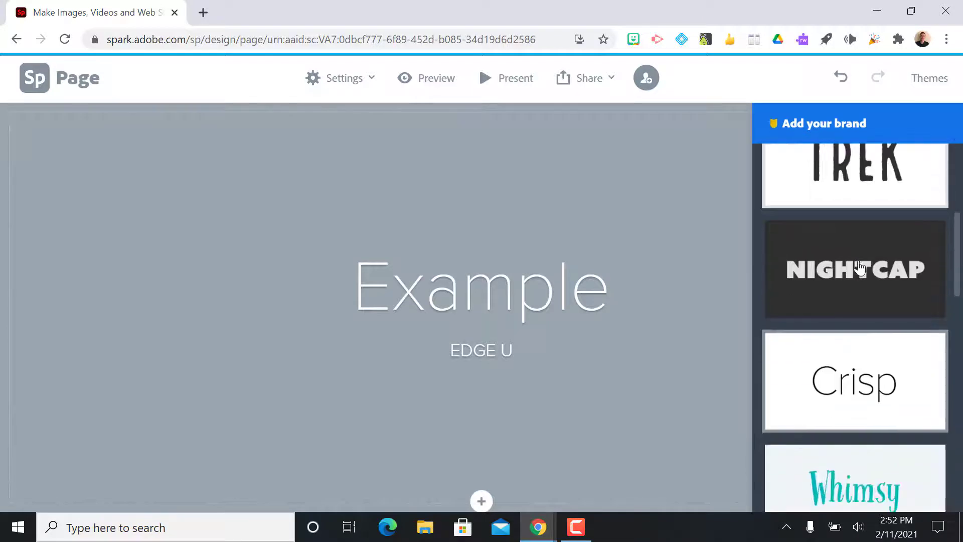
scroll(851, 286, down, 5)
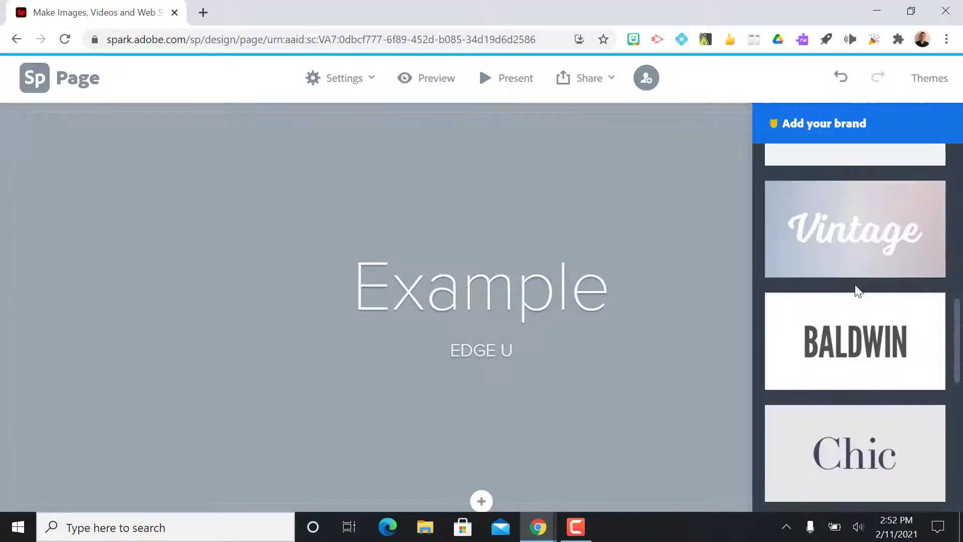
scroll(847, 307, down, 2)
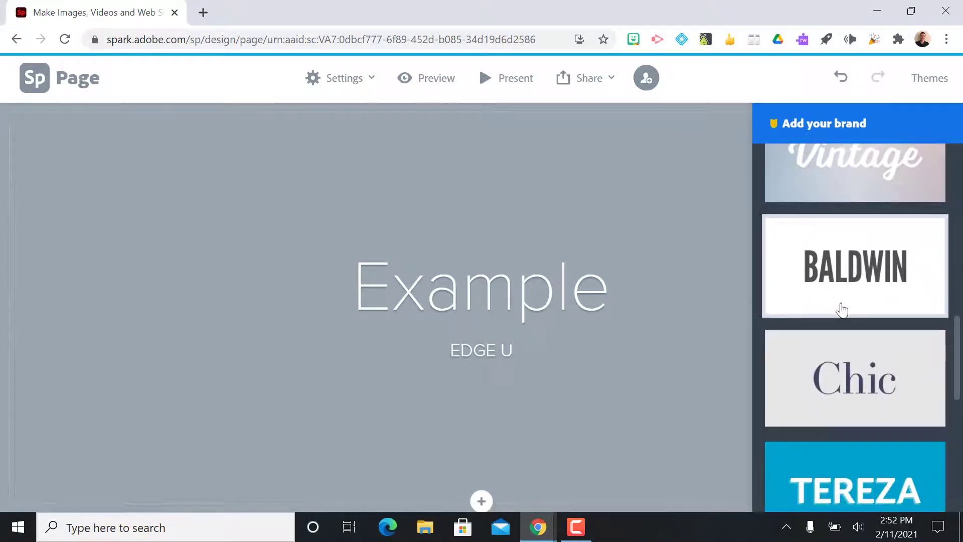
click(846, 295)
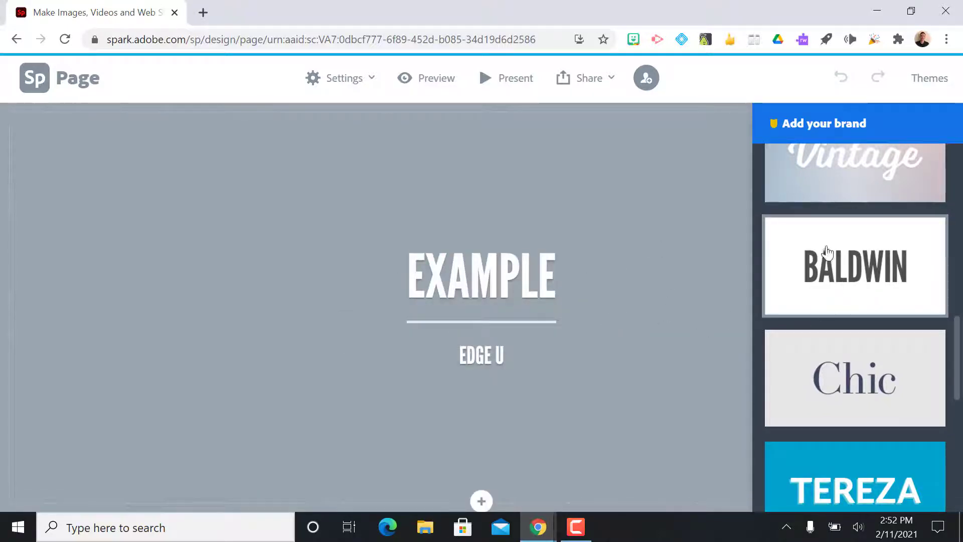
scroll(883, 374, down, 3)
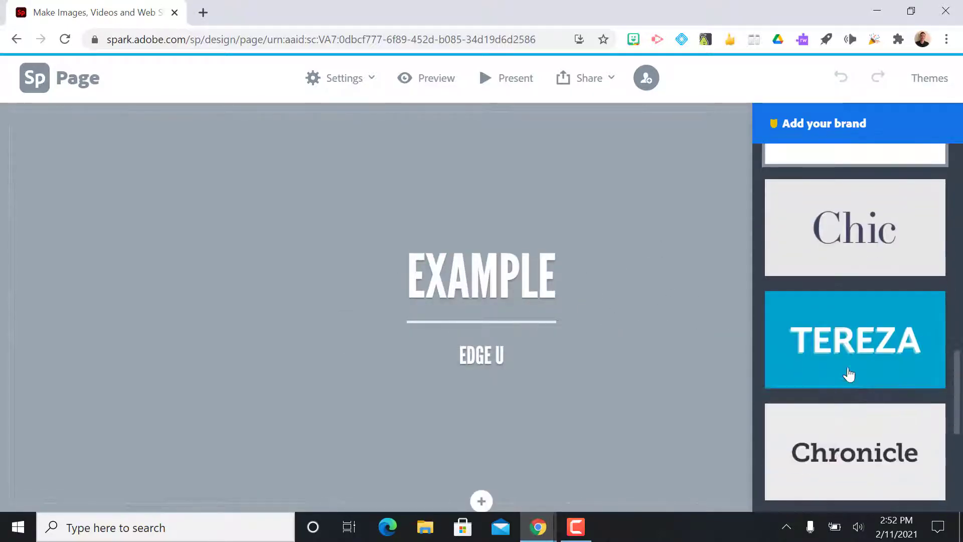
click(851, 360)
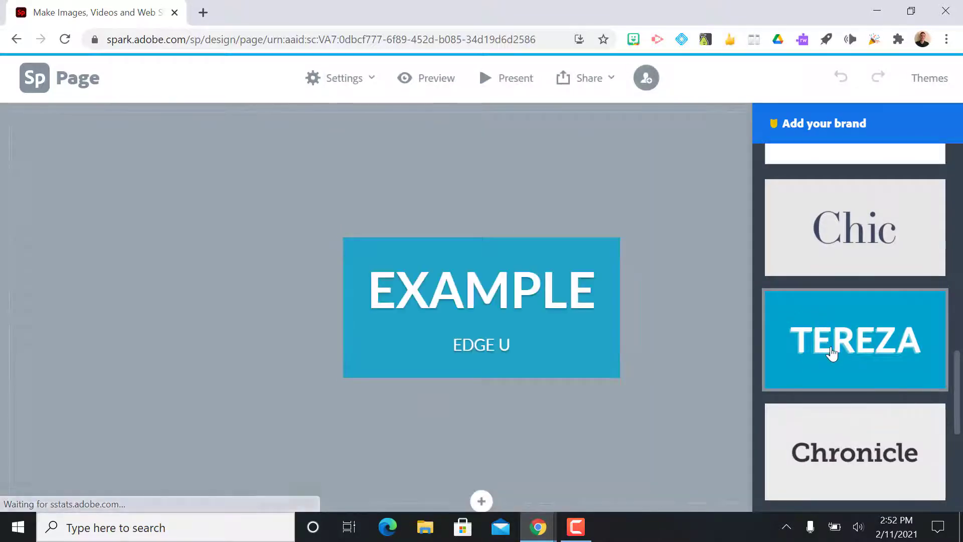
Apply the Whimsy theme to the page and close the theme list
scroll(833, 351, up, 4)
scroll(831, 353, up, 2)
click(817, 211)
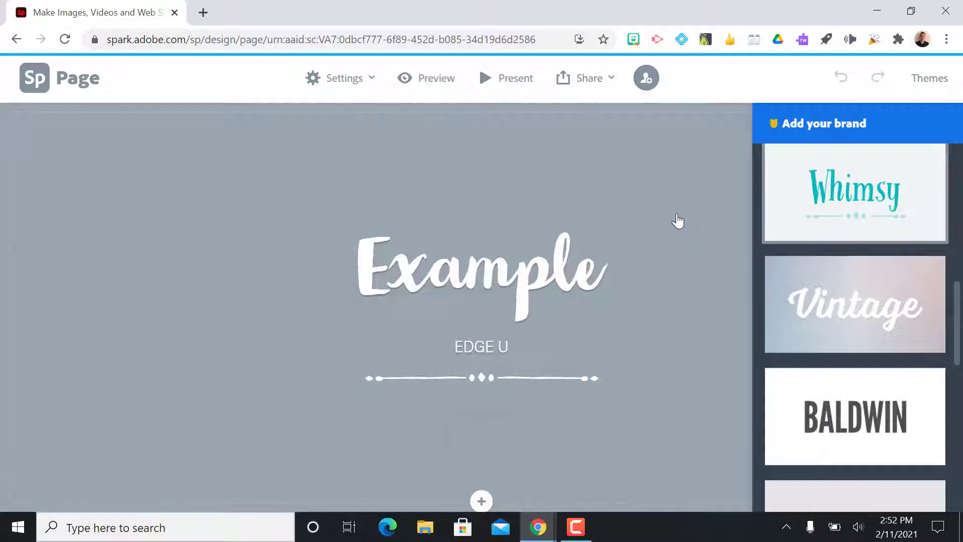
click(693, 223)
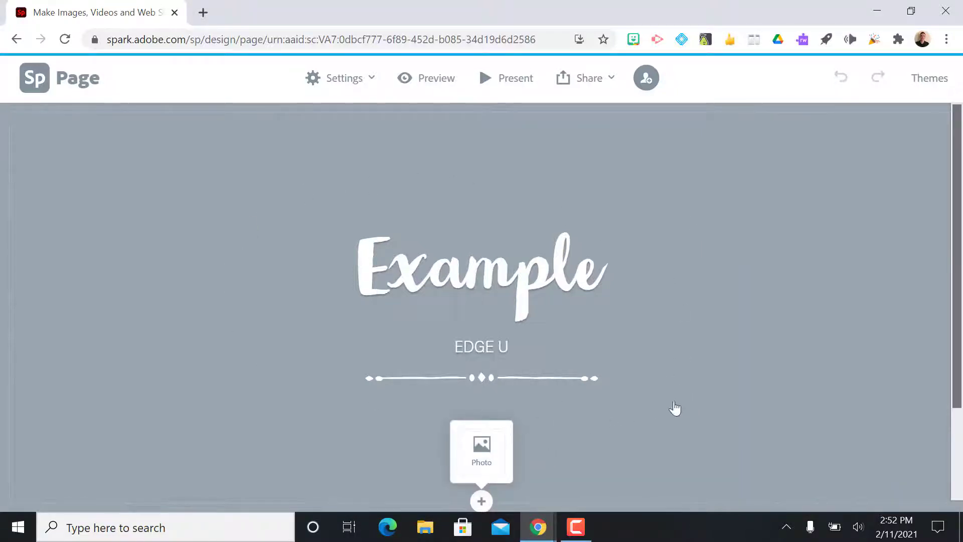
View the available photo sources for the title section's background and close them
click(465, 458)
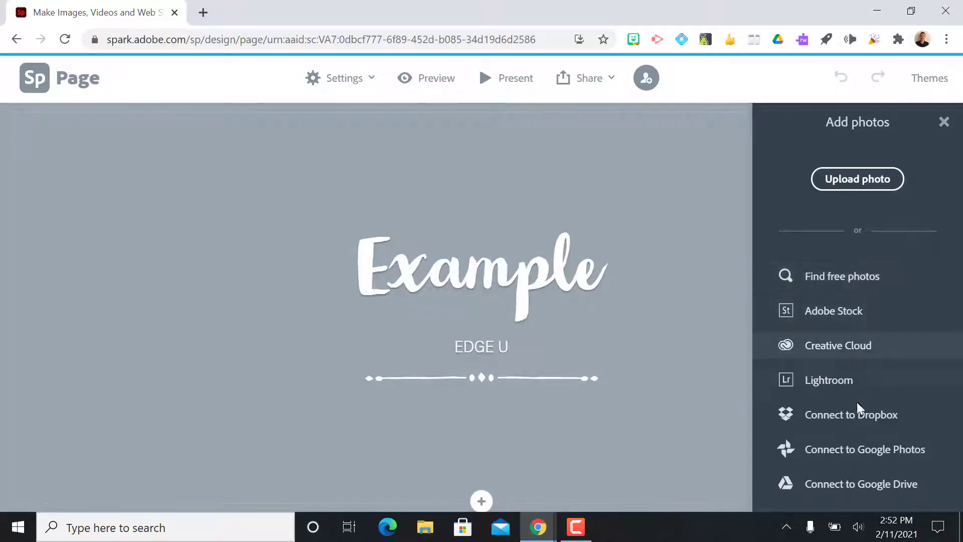
click(705, 253)
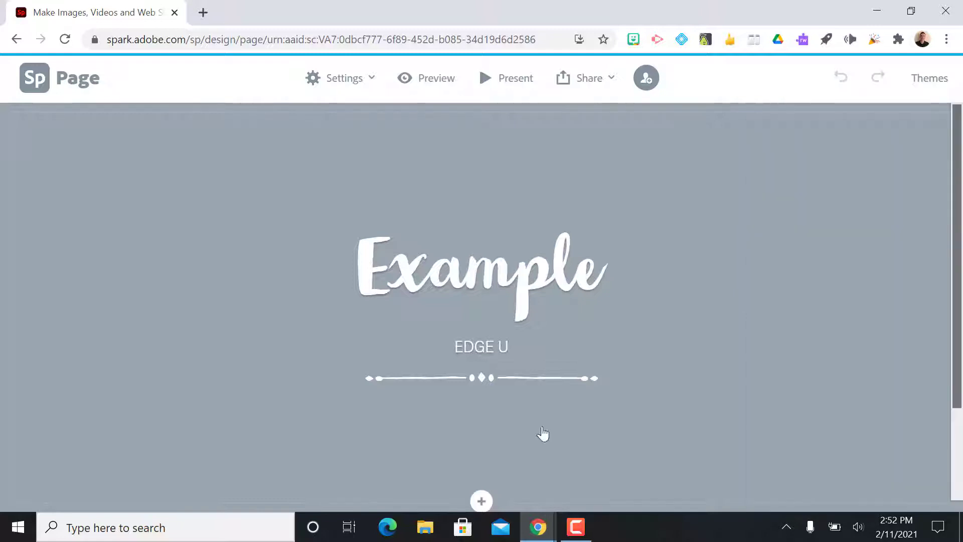
Add a text block below the title section reading "Hello and Welcome!"
scroll(569, 427, down, 2)
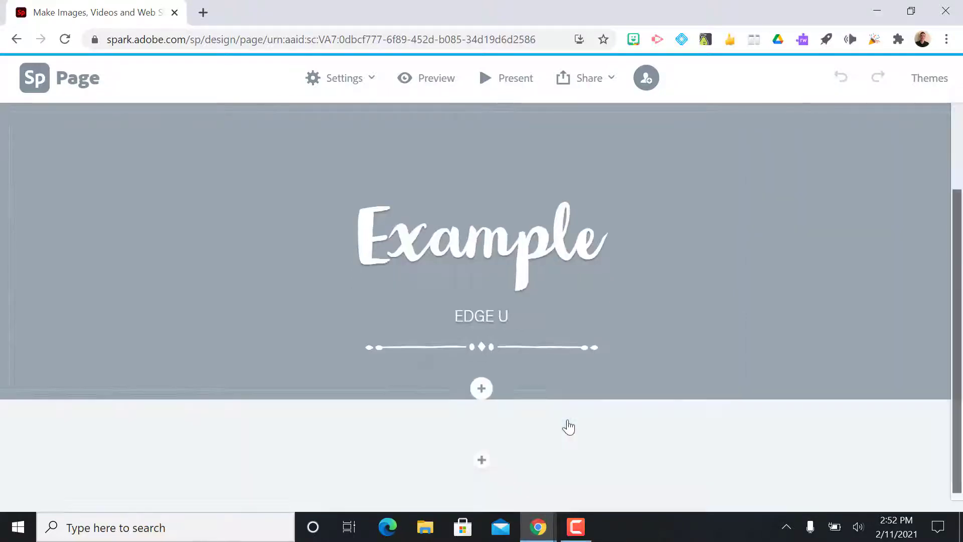
click(483, 461)
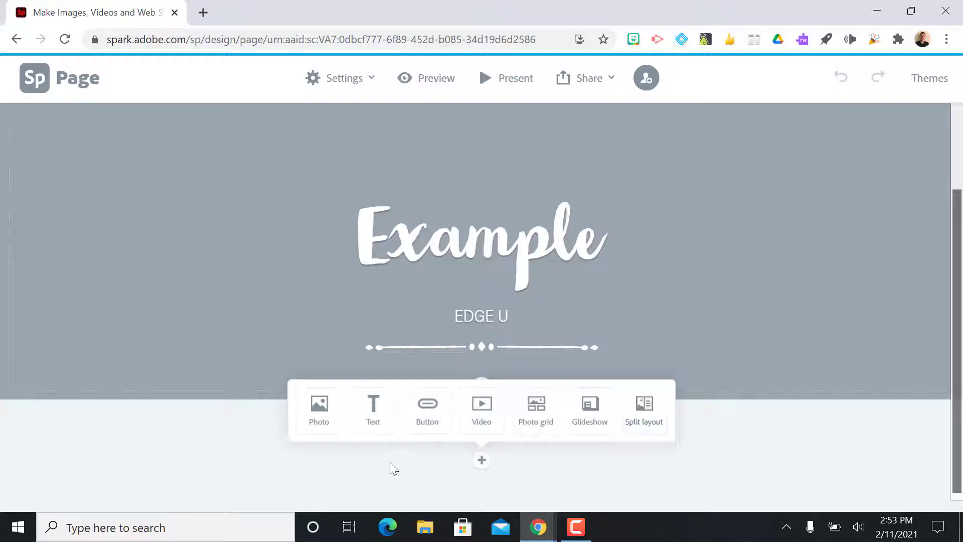
click(376, 432)
text(Hello and Welcome!)
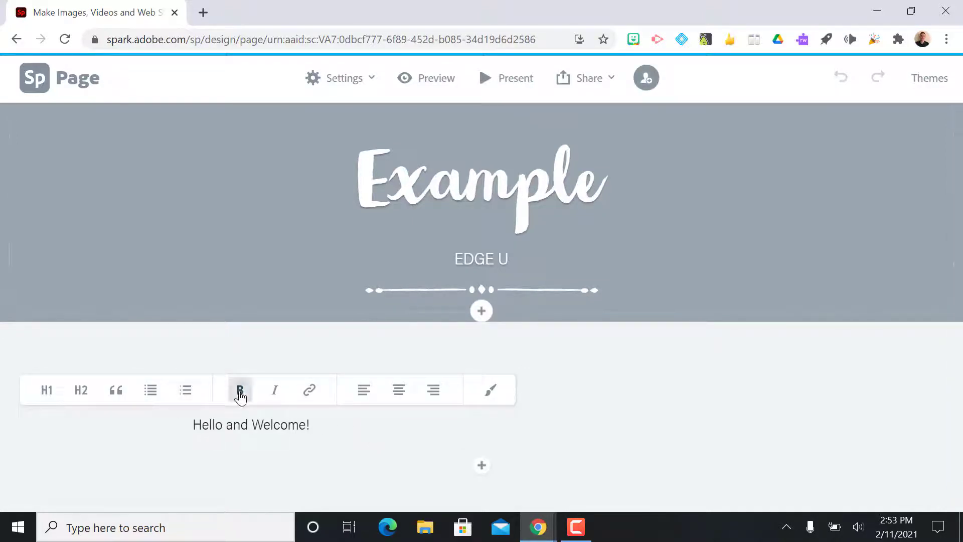
Make the "Hello and Welcome!" text bold and center it on the page
click(240, 396)
click(314, 425)
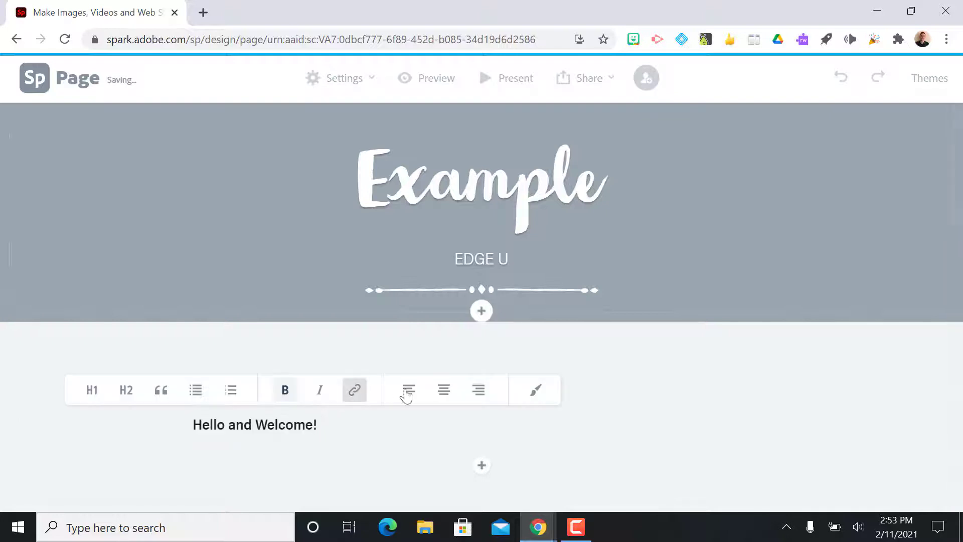
click(443, 392)
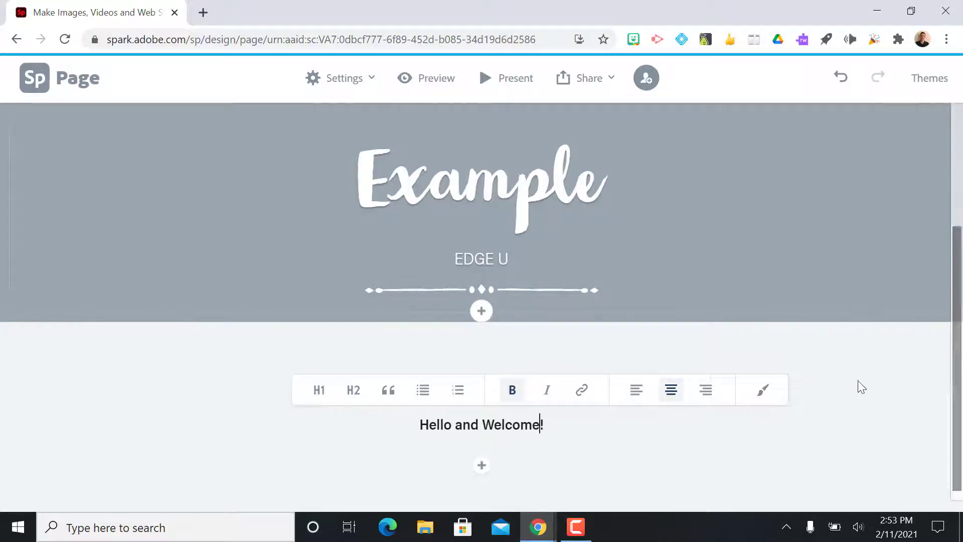
click(599, 407)
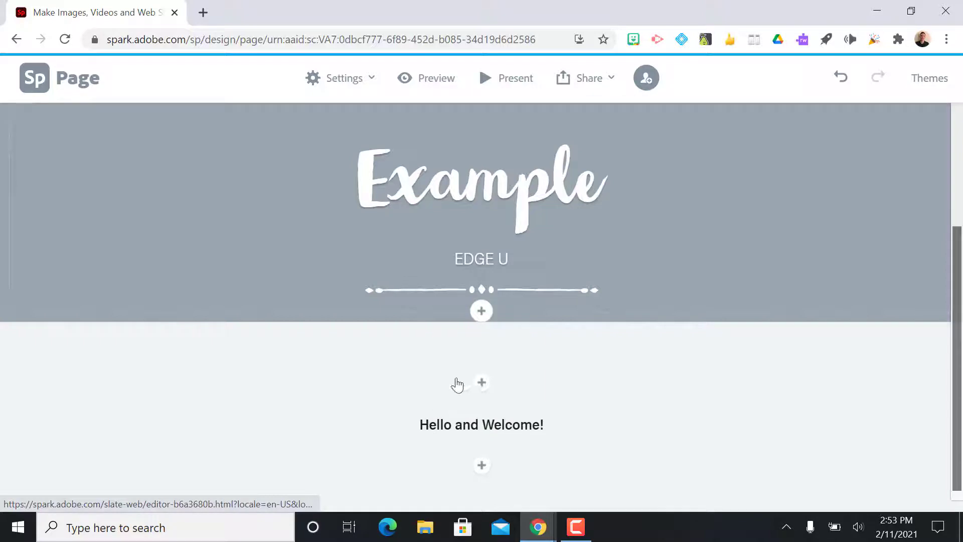
Insert the hand-held smartphone photo below the "Hello and Welcome!" text, found by searching the free photos for "technology"
click(481, 467)
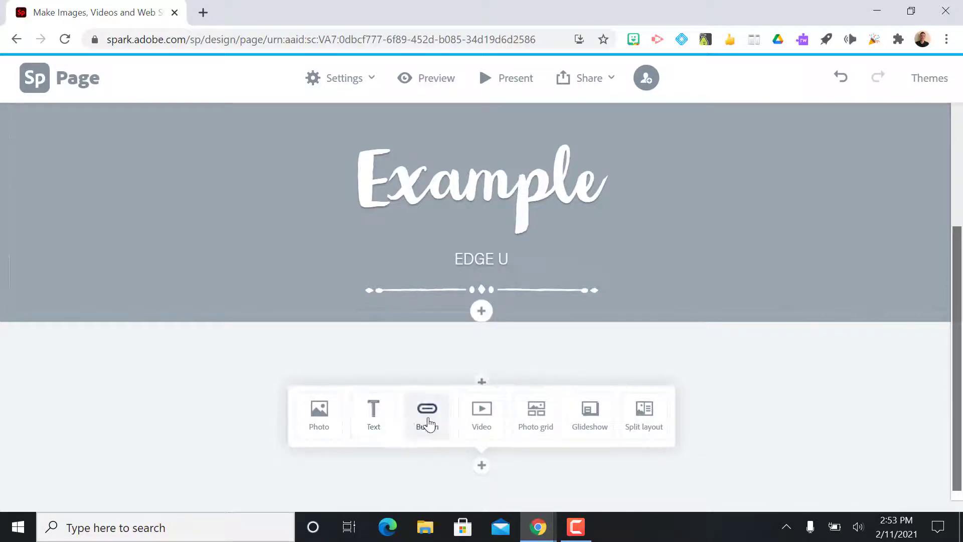
click(320, 414)
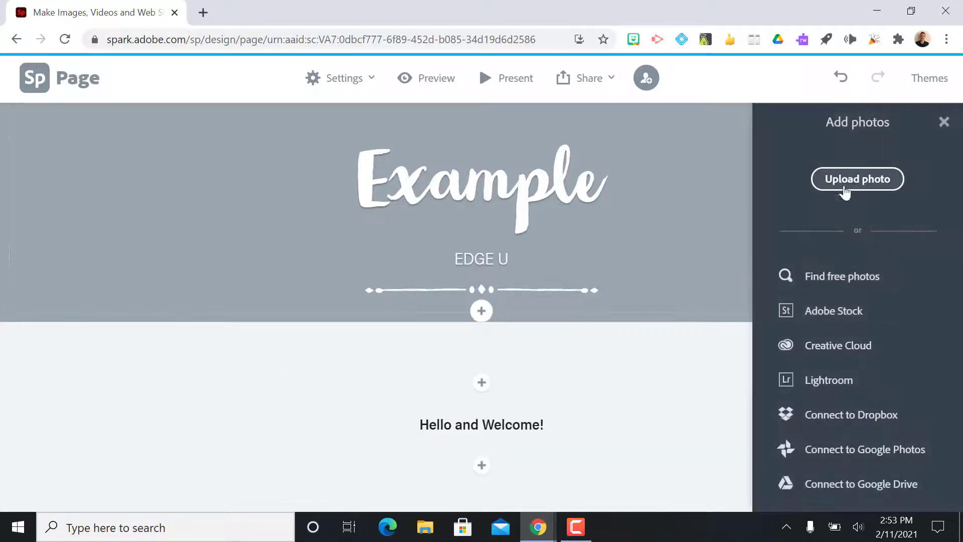
click(836, 279)
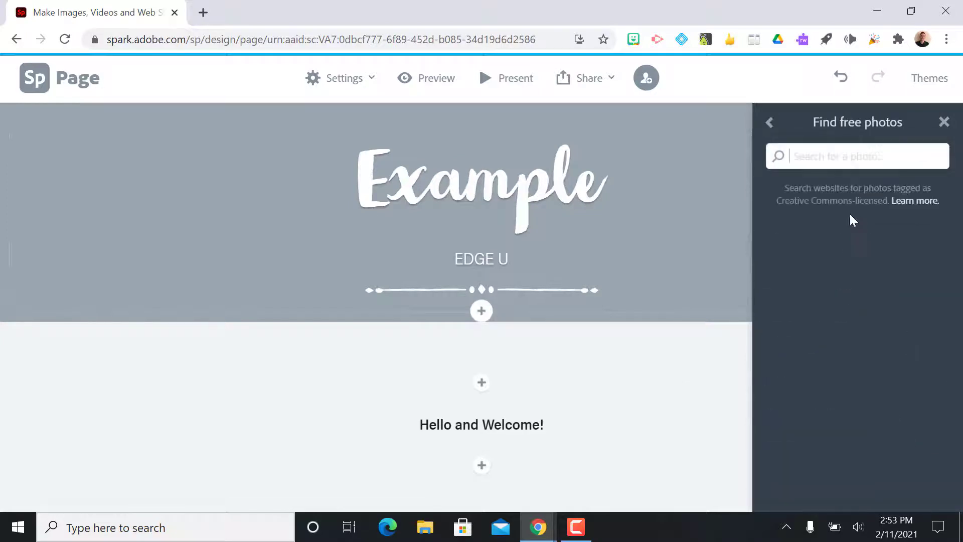
text(technology)
key(Return)
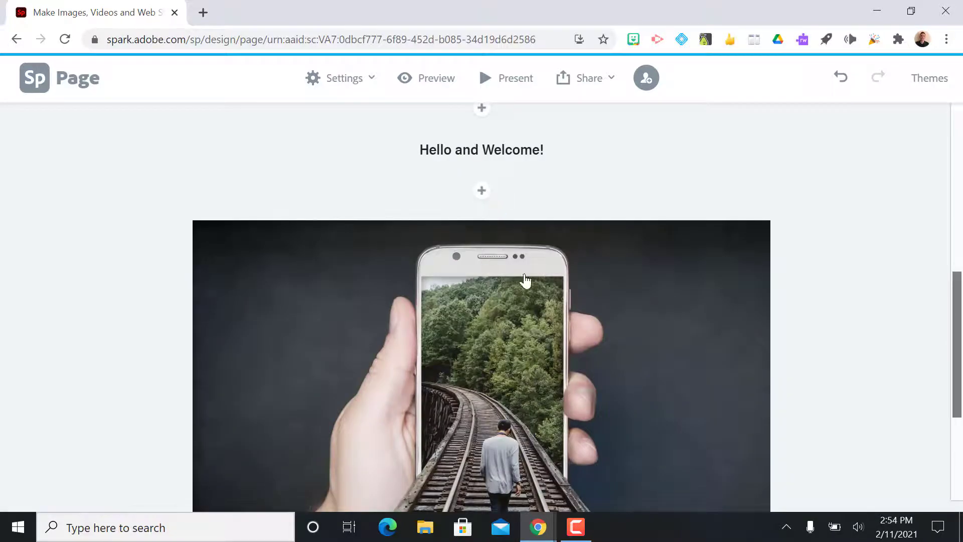
scroll(542, 231, up, 2)
scroll(552, 373, down, 4)
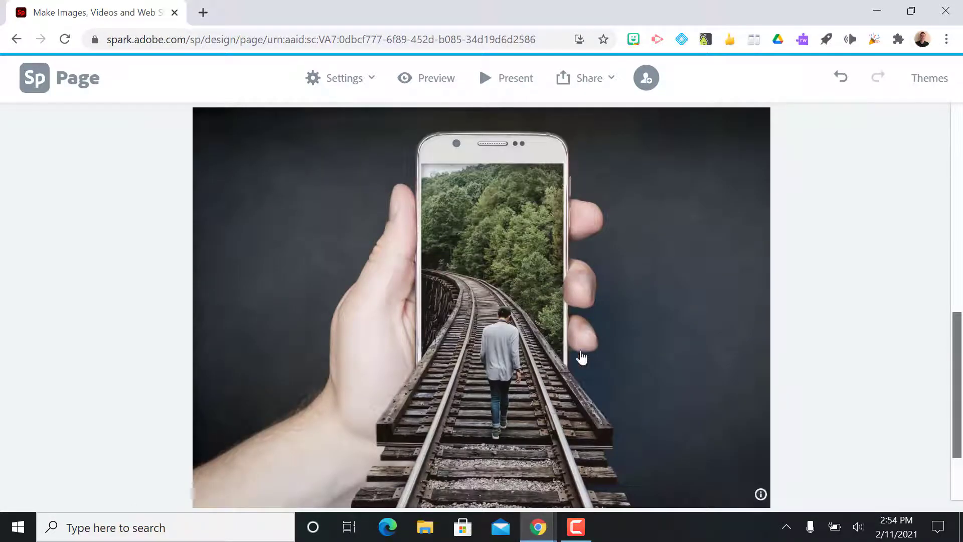
Insert the photo of the Earth over digital code above the "Hello and Welcome!" text and review its placement
scroll(552, 312, up, 6)
click(478, 332)
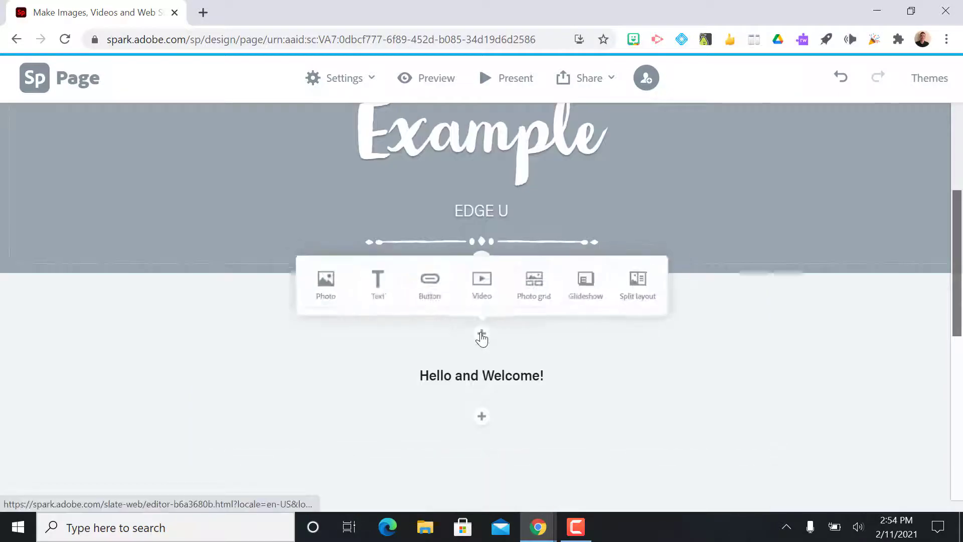
click(314, 299)
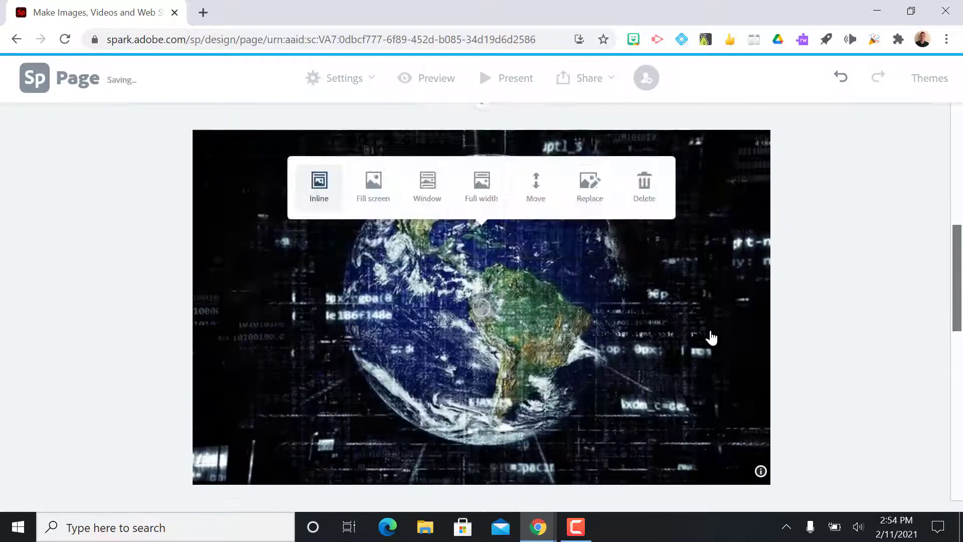
scroll(602, 311, down, 2)
scroll(652, 337, down, 2)
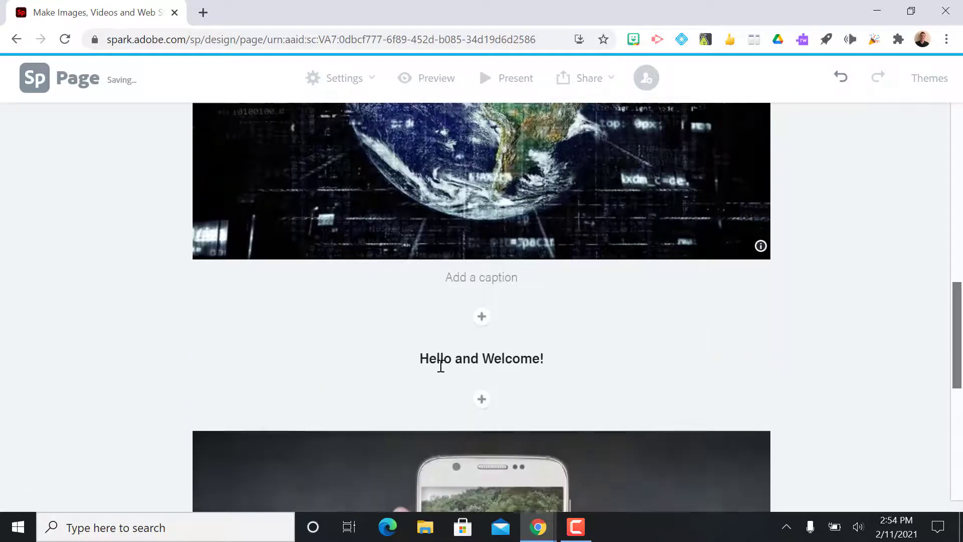
scroll(709, 336, up, 8)
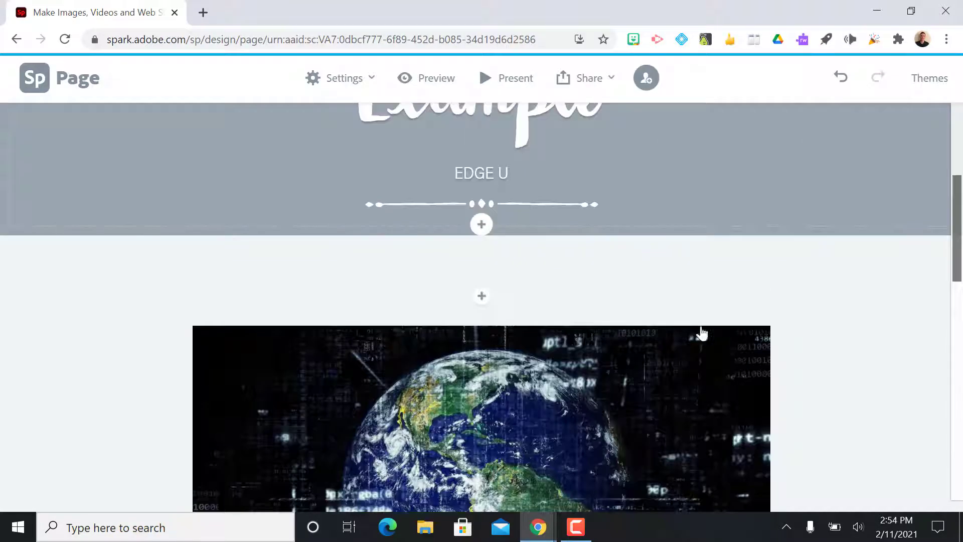
scroll(698, 333, down, 6)
scroll(573, 303, up, 8)
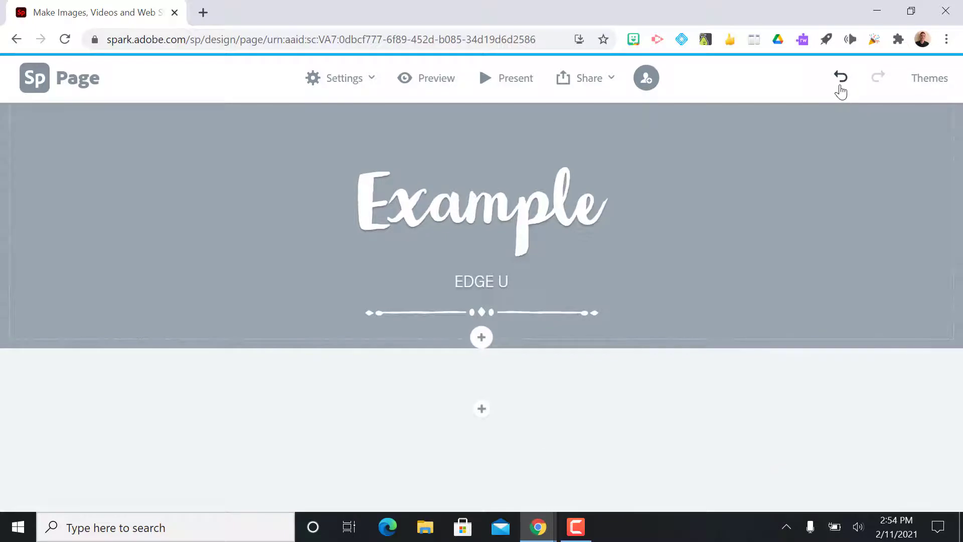
Undo the insertion of the Earth photo, redo it, and undo it again
click(841, 85)
scroll(778, 278, down, 6)
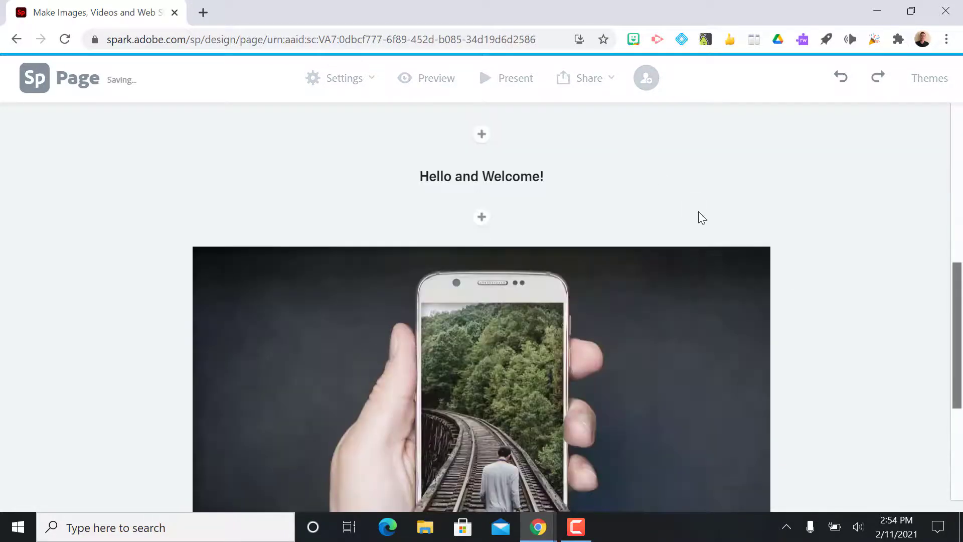
scroll(577, 240, up, 5)
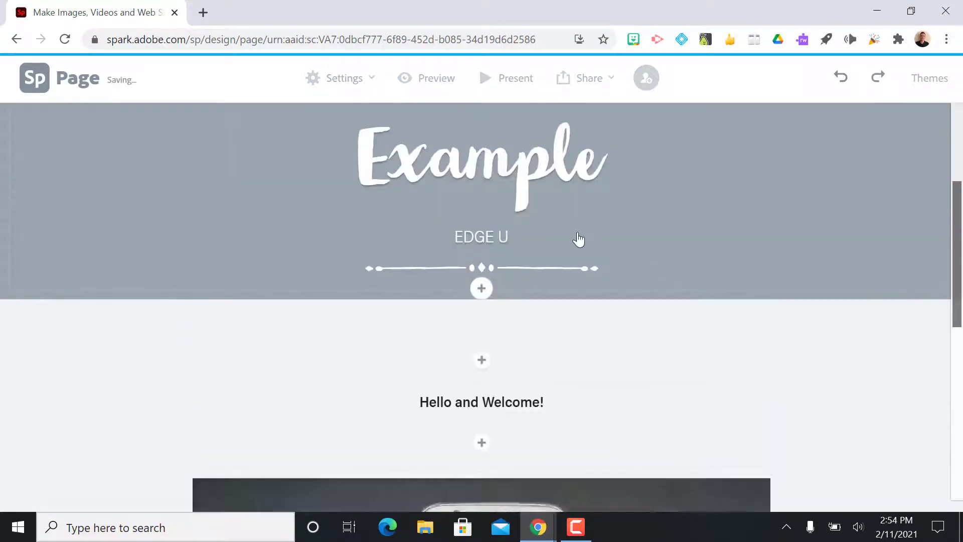
click(878, 88)
click(841, 79)
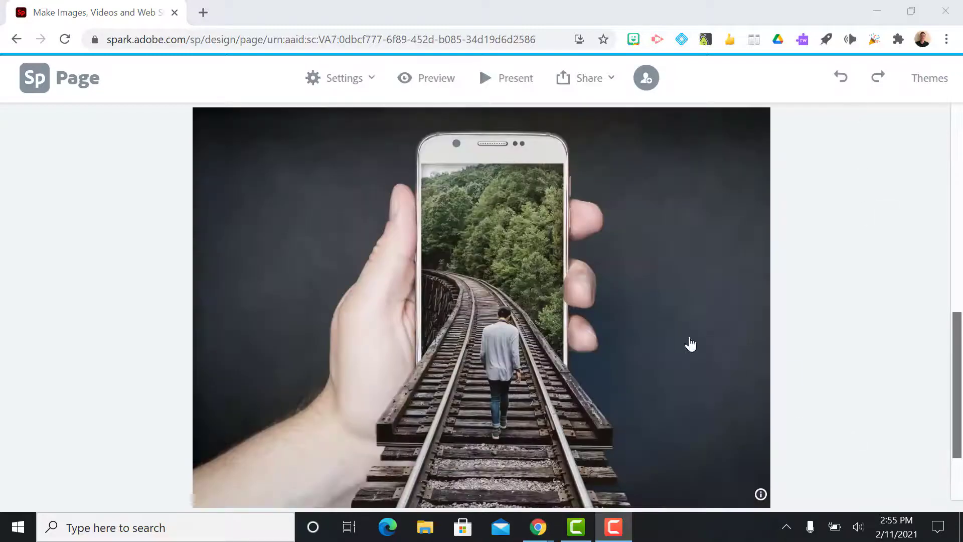
Enlarge the smartphone photo to span the page width and overlay the caption "Explore" on it
click(360, 291)
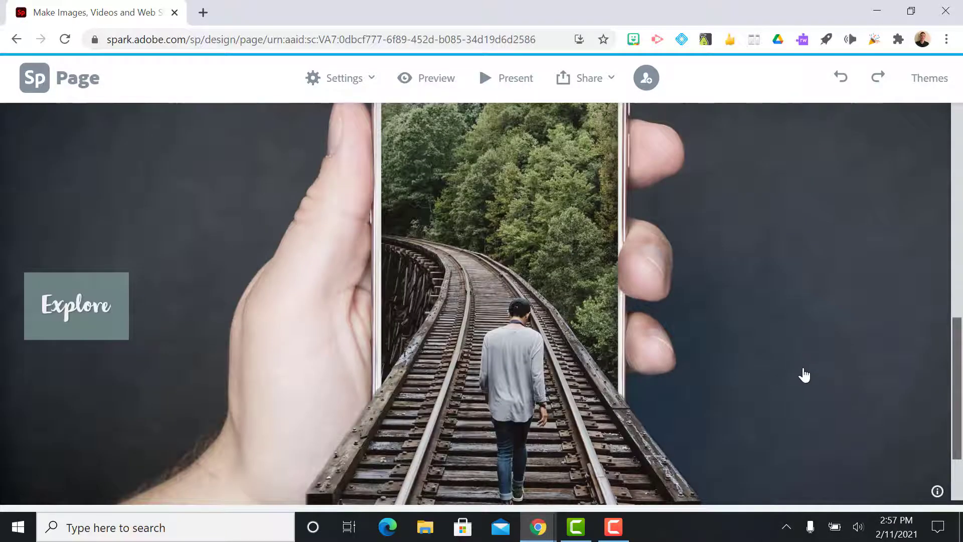
Add a centered button labelled "Link" below the smartphone photo that links to spark.adobe.com
scroll(798, 376, down, 2)
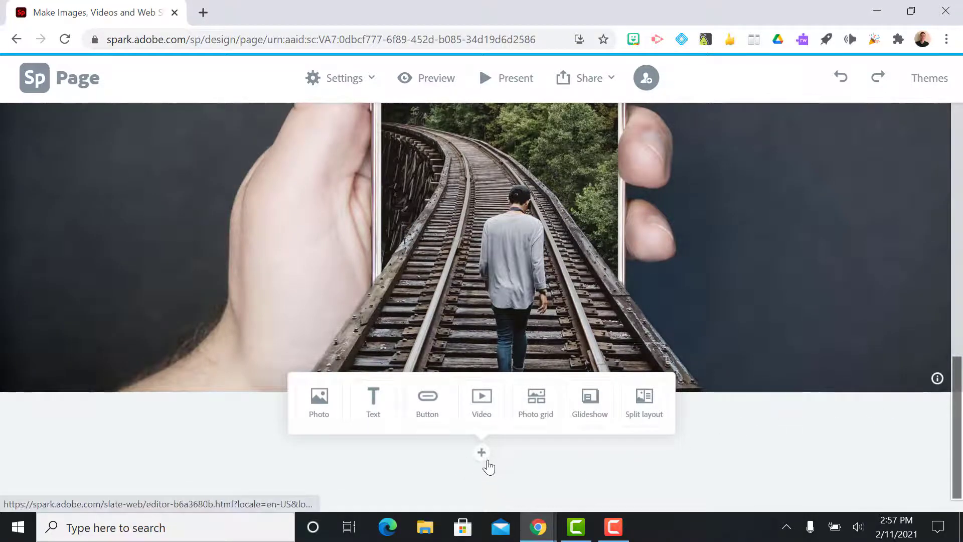
click(424, 404)
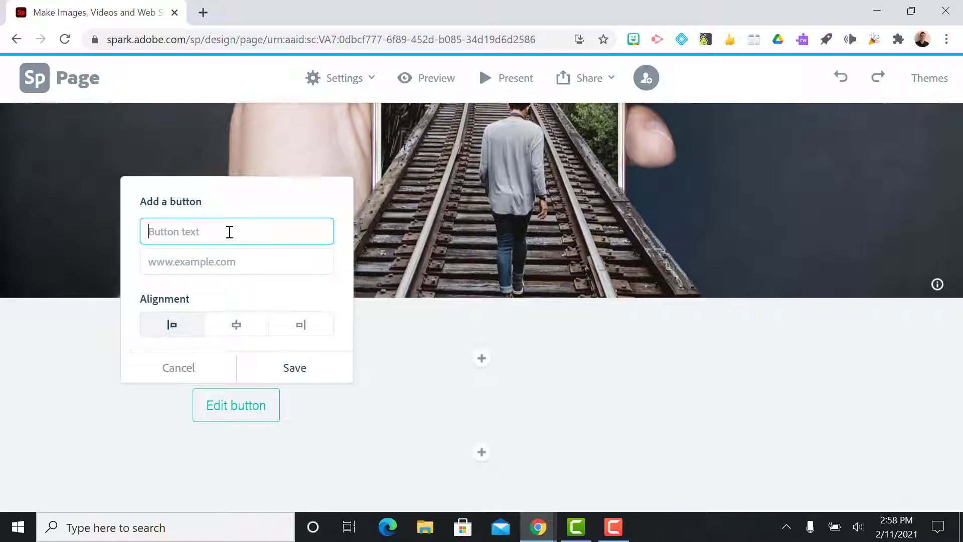
text(Link)
click(239, 264)
text(spar)
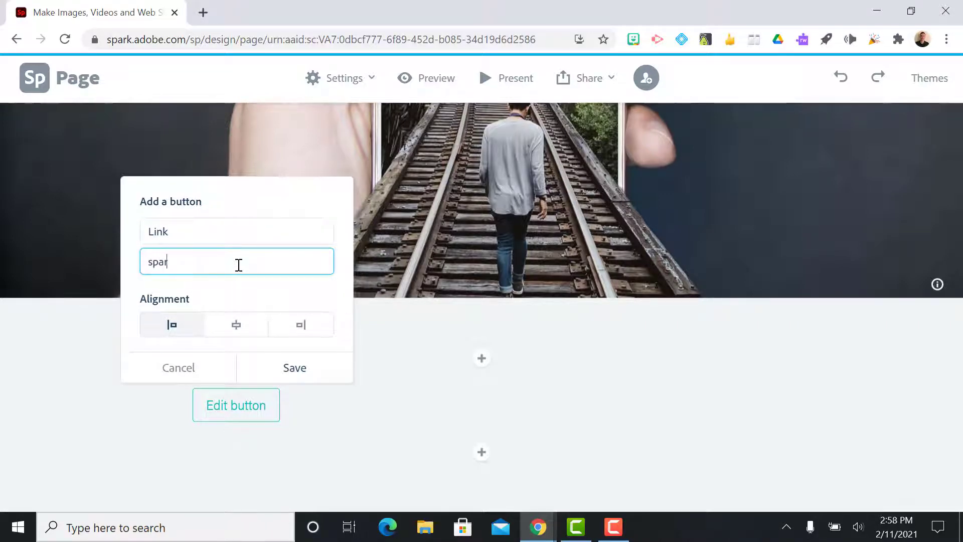
text(k.adobe.com)
key(Return)
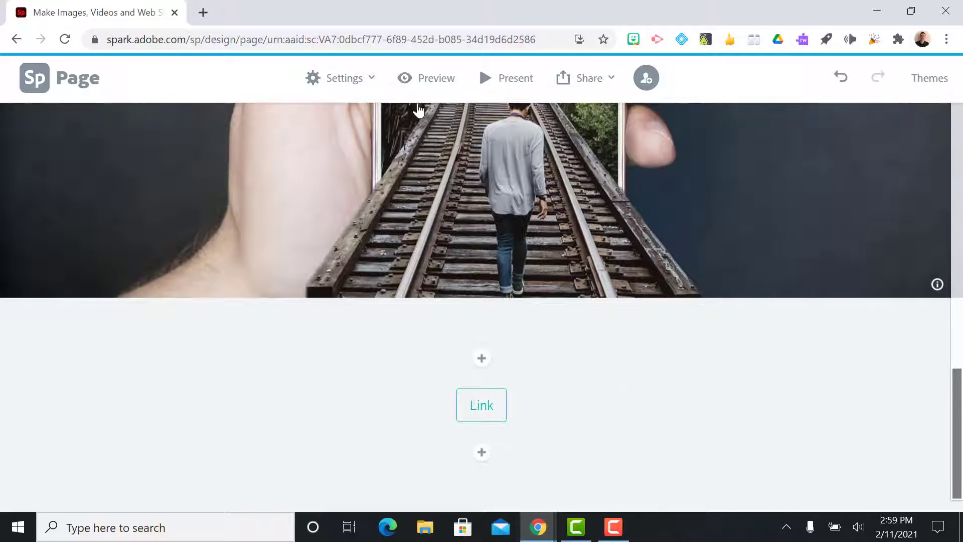
Preview the finished page from the title through to the credits and close the preview
click(435, 92)
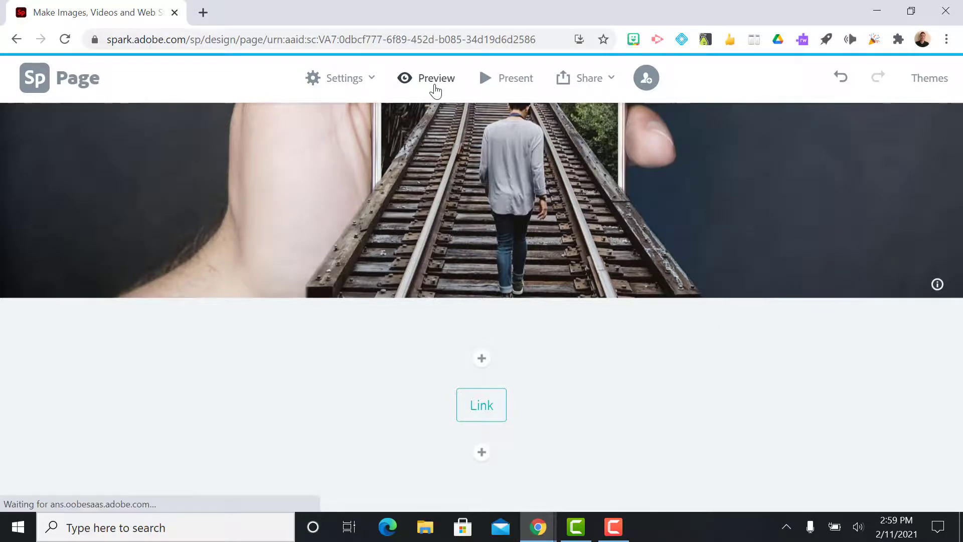
scroll(794, 210, down, 5)
scroll(752, 210, up, 4)
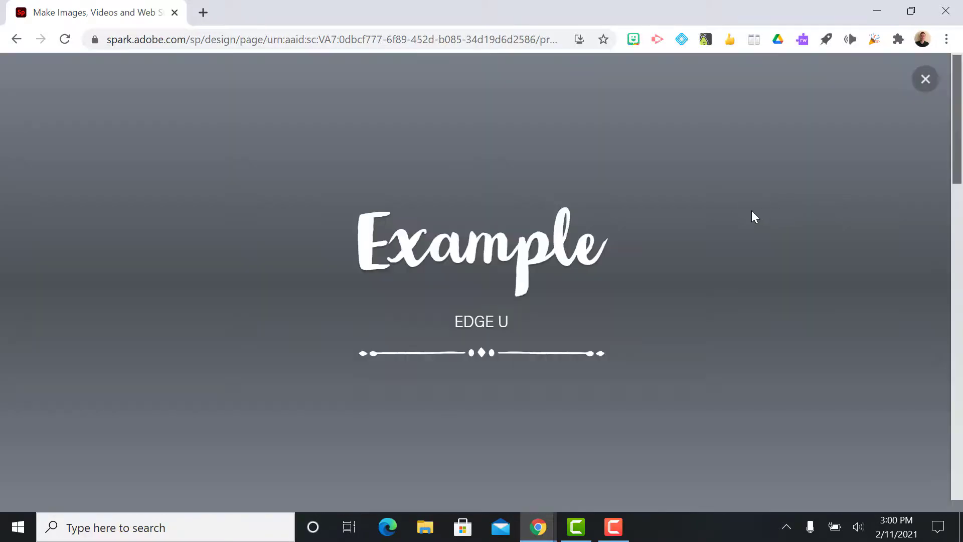
scroll(751, 211, down, 12)
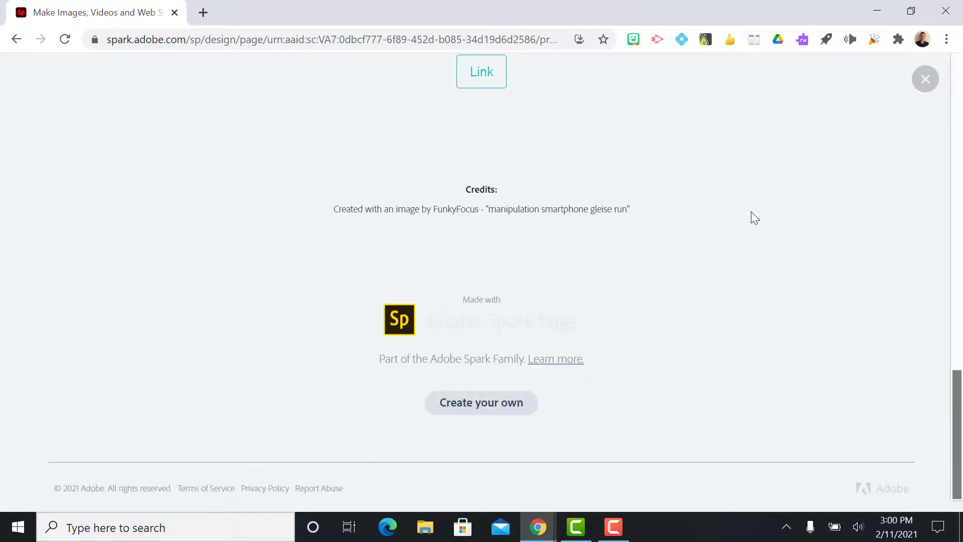
scroll(751, 212, up, 12)
click(926, 80)
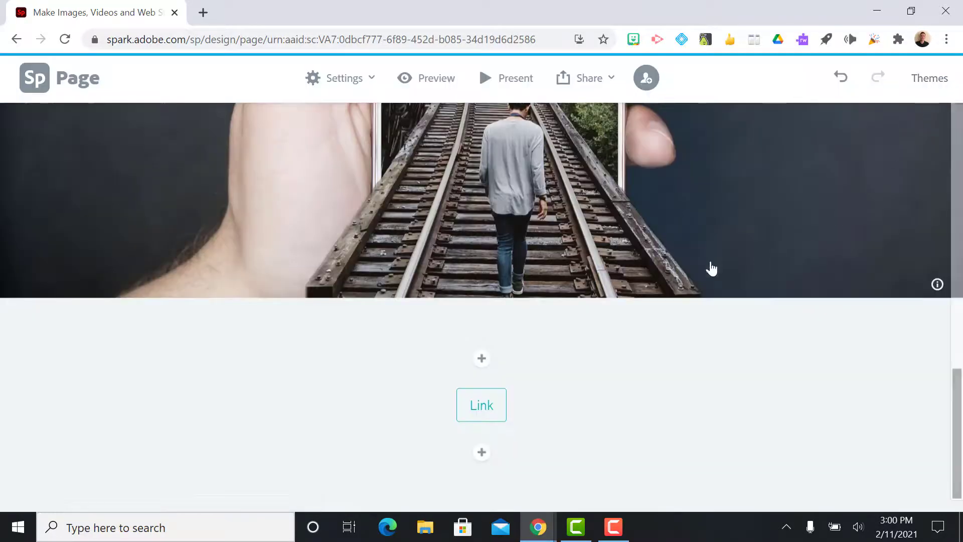
Present the page in full screen, go through it to the credits and back to the title, and exit
scroll(572, 219, up, 10)
scroll(573, 221, up, 2)
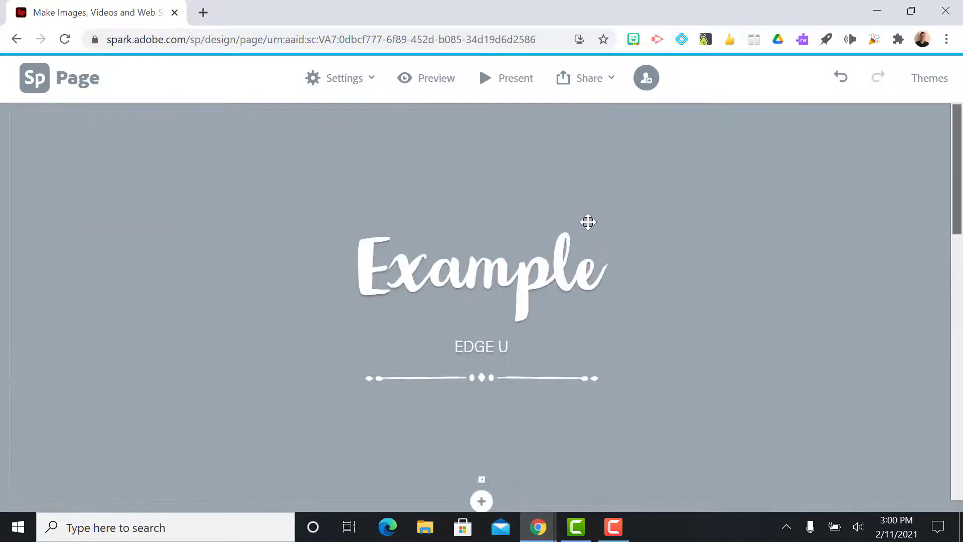
click(516, 89)
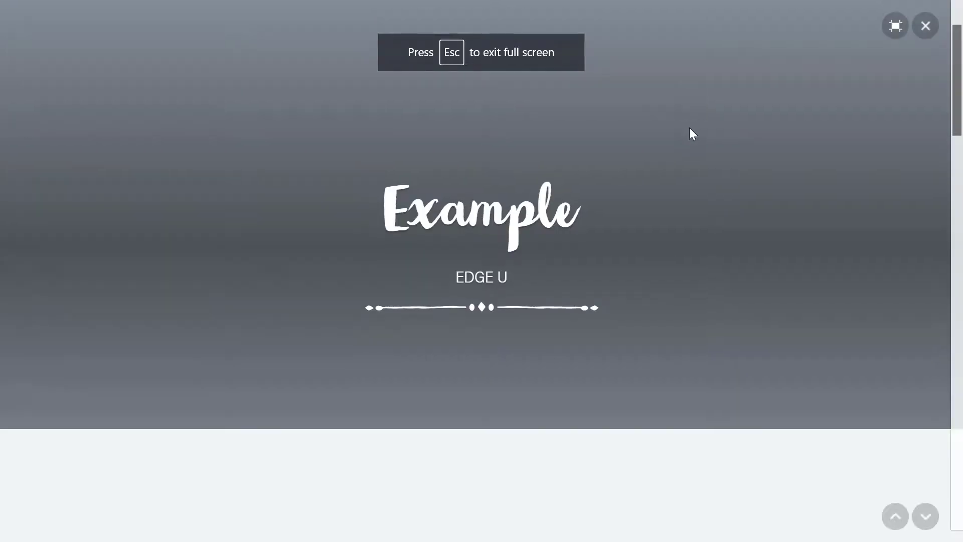
scroll(693, 145, down, 5)
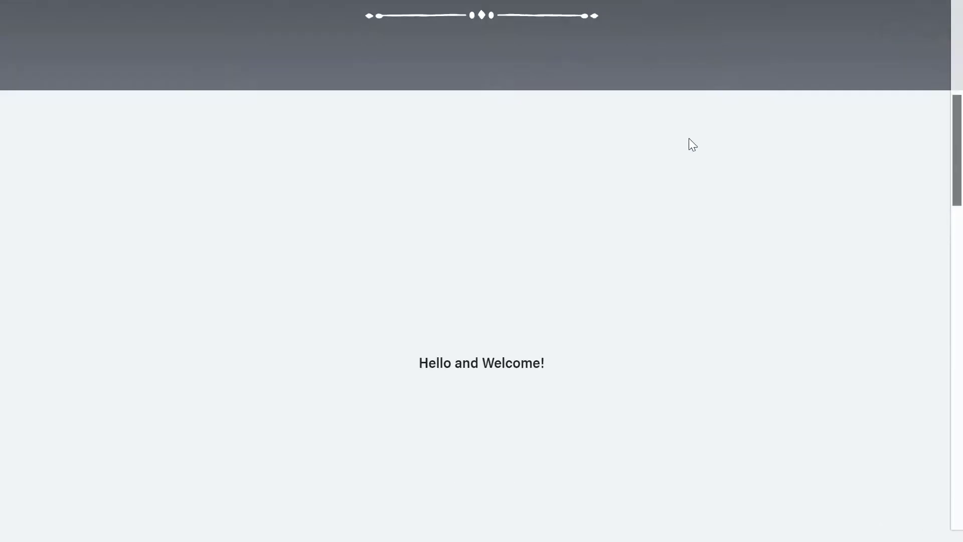
scroll(689, 139, down, 4)
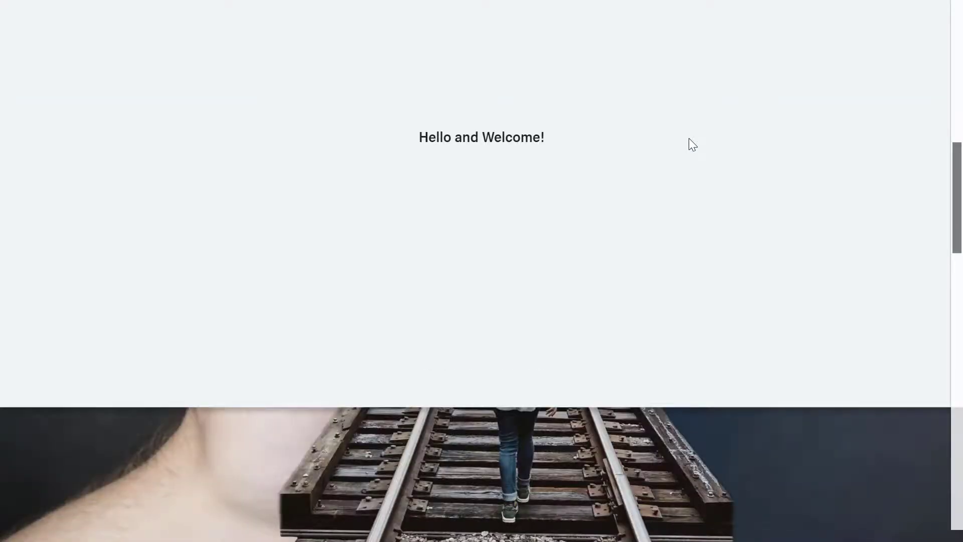
scroll(689, 139, down, 10)
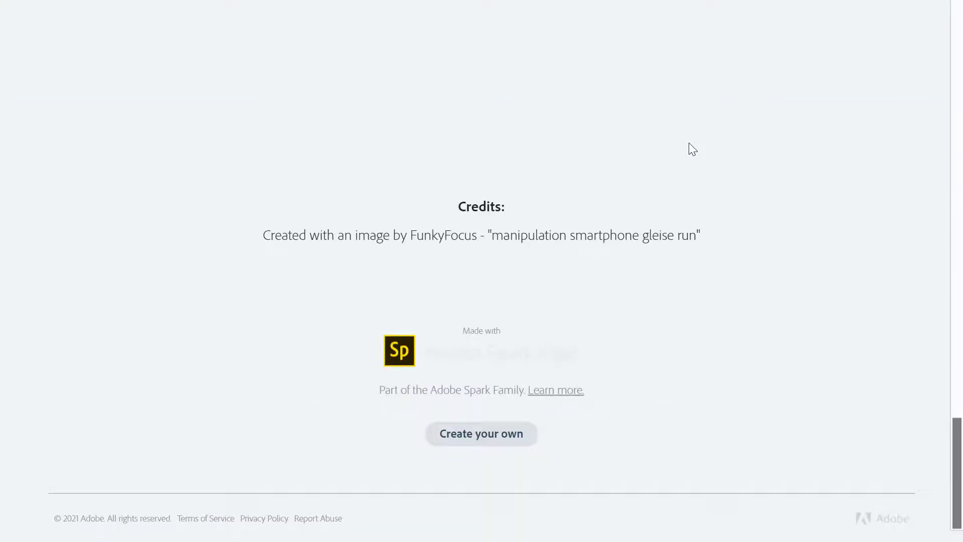
scroll(687, 144, up, 10)
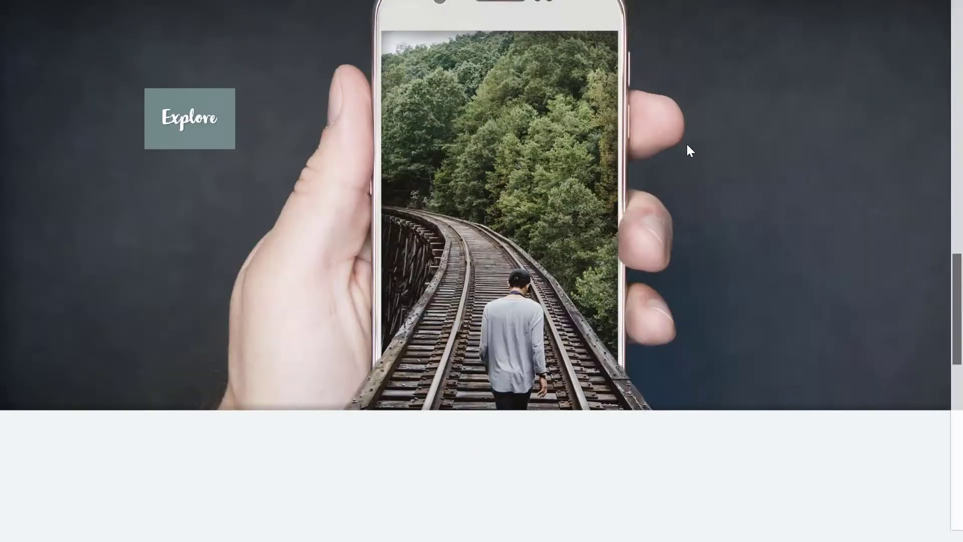
scroll(688, 145, up, 6)
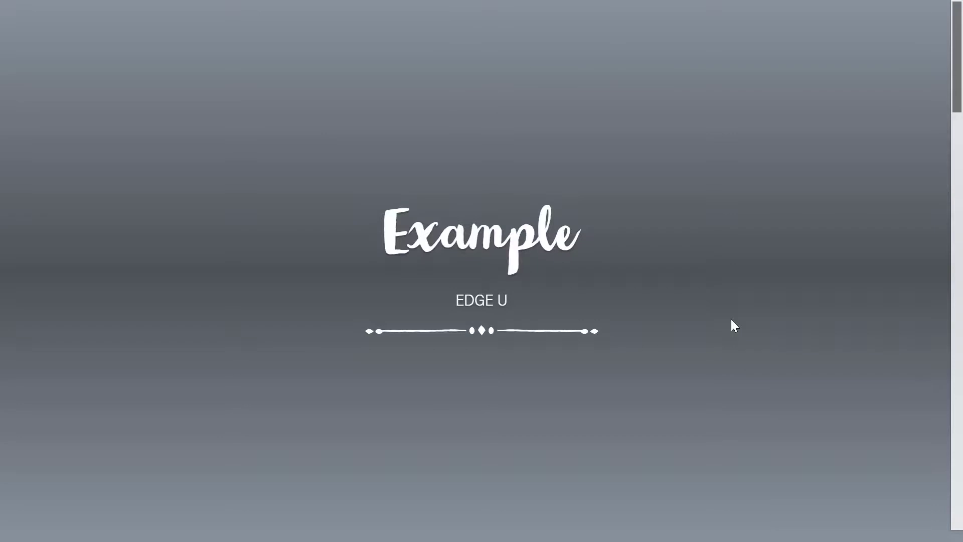
key(Escape)
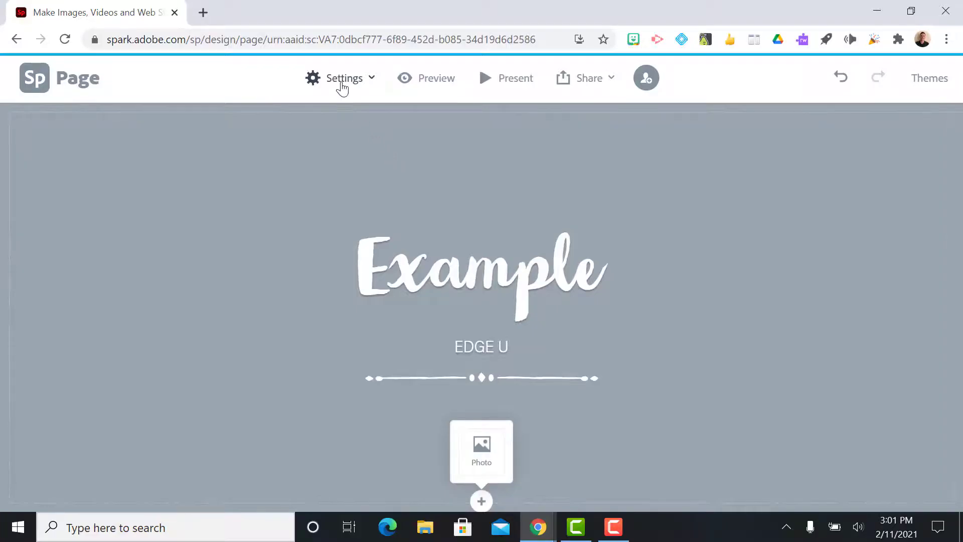
Examine the project settings for the header and footer, Google Analytics tracking and cookie banner, and close them
click(342, 89)
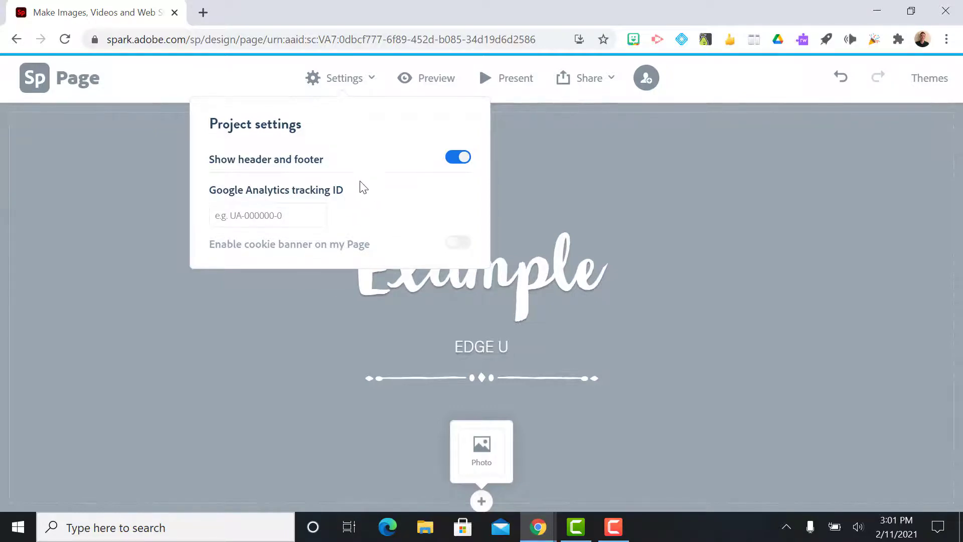
mouse_move(456, 170)
mouse_move(296, 211)
mouse_move(459, 251)
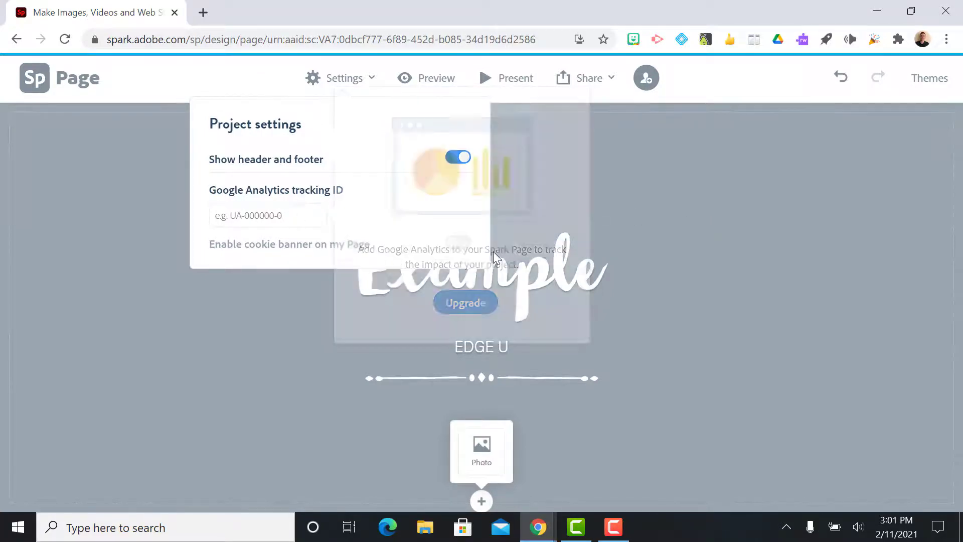
click(631, 255)
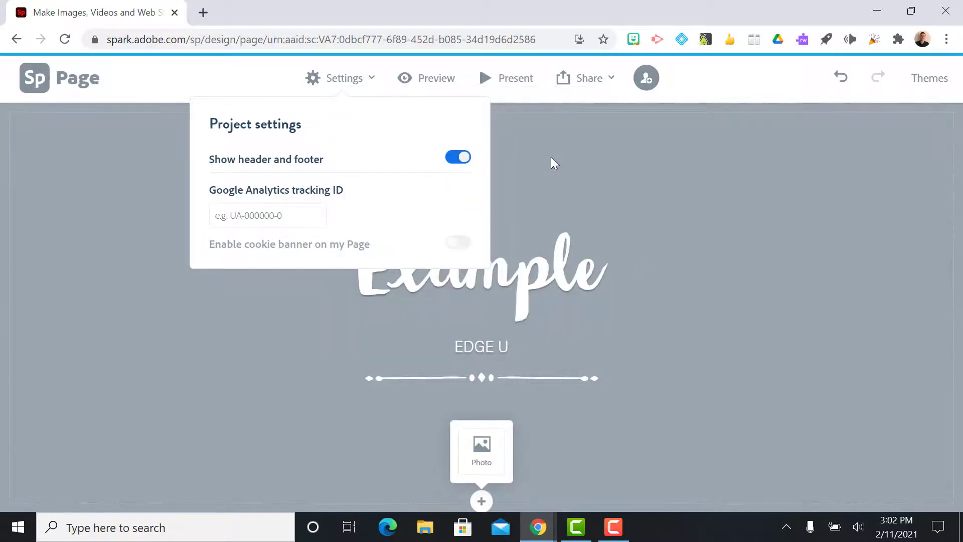
click(549, 181)
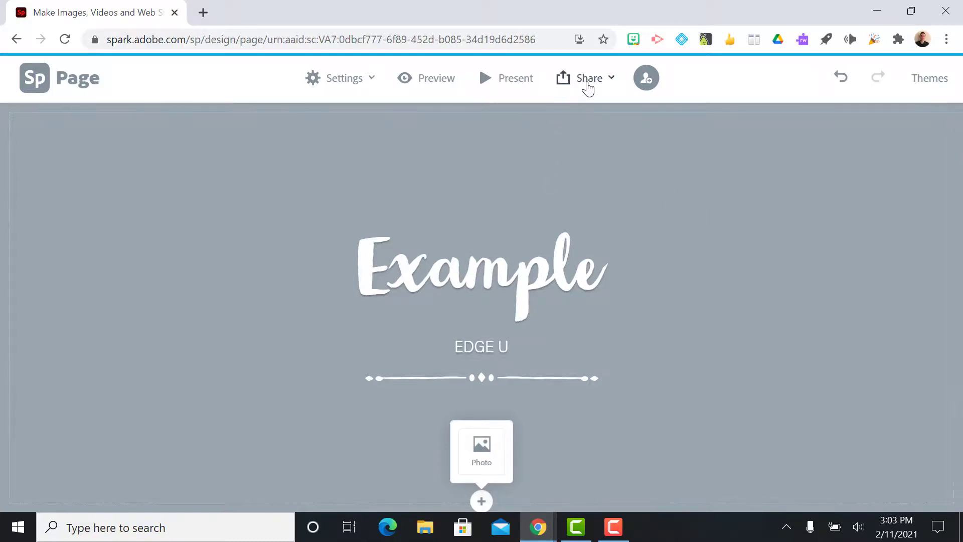
Publish the page under the Education category with the author details turned off and create its shareable link
click(607, 88)
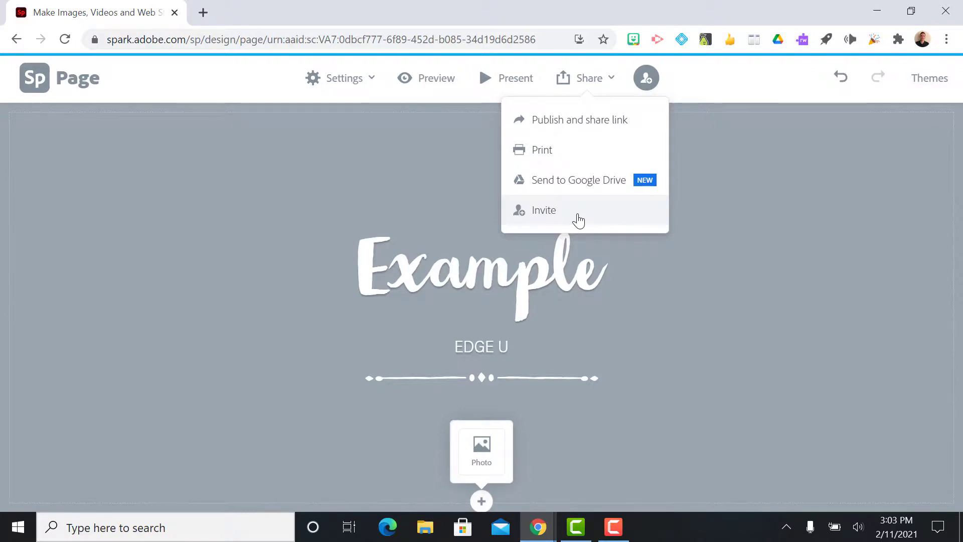
click(597, 130)
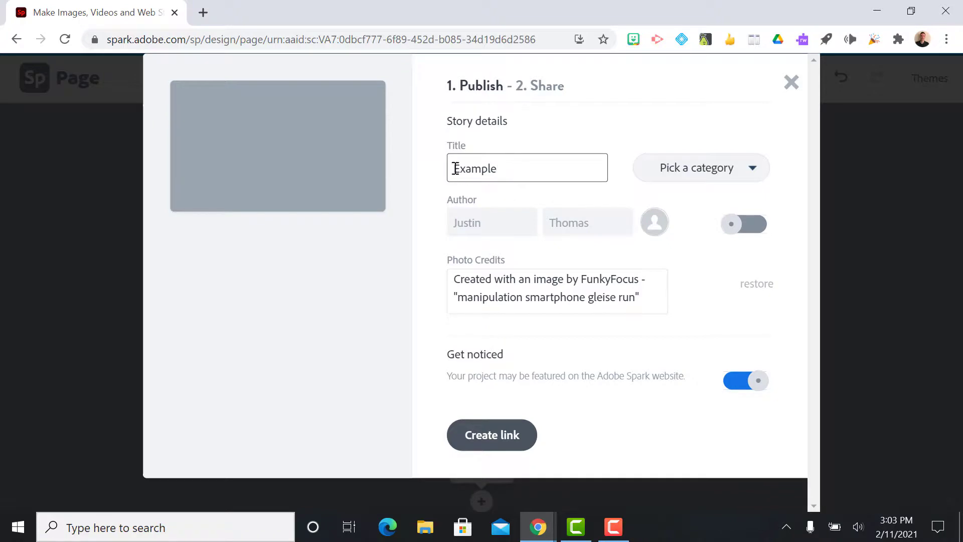
click(696, 172)
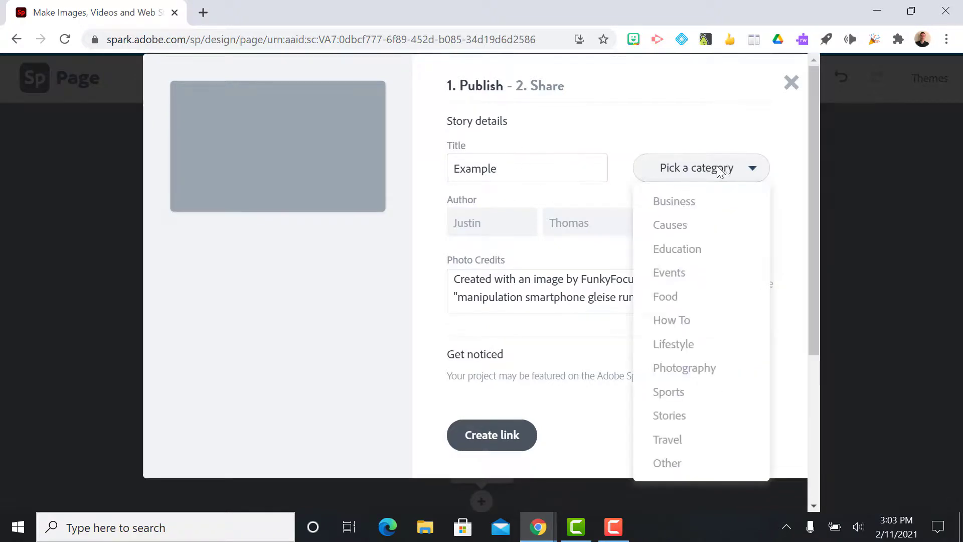
click(696, 249)
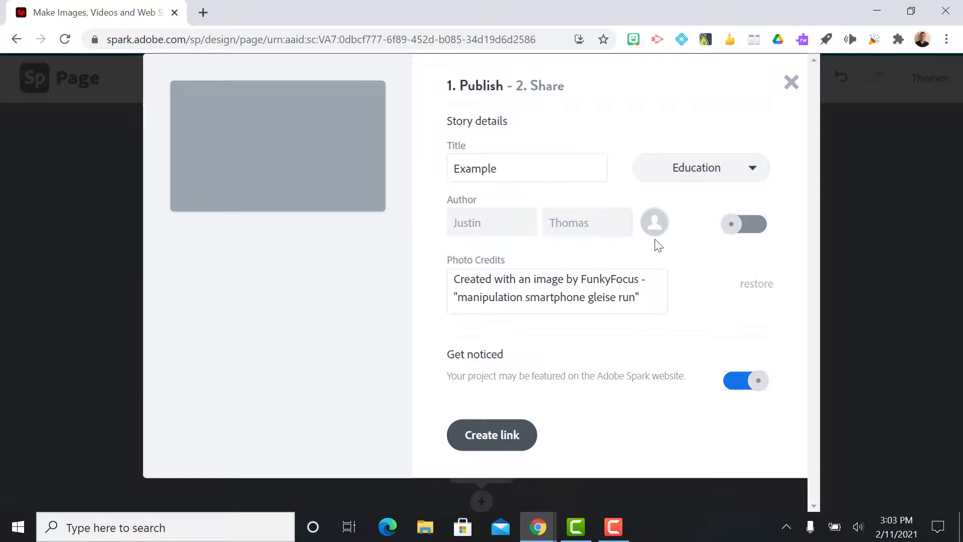
click(736, 232)
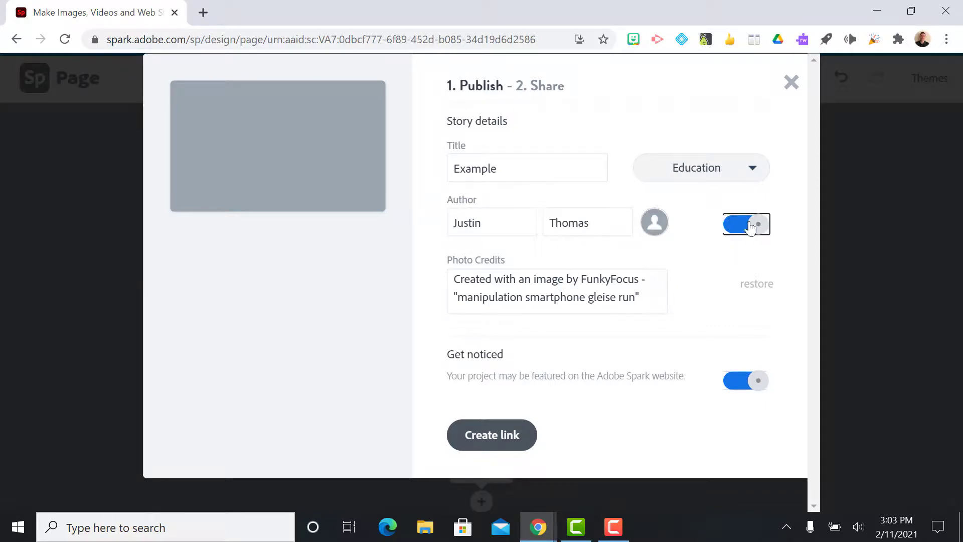
click(747, 229)
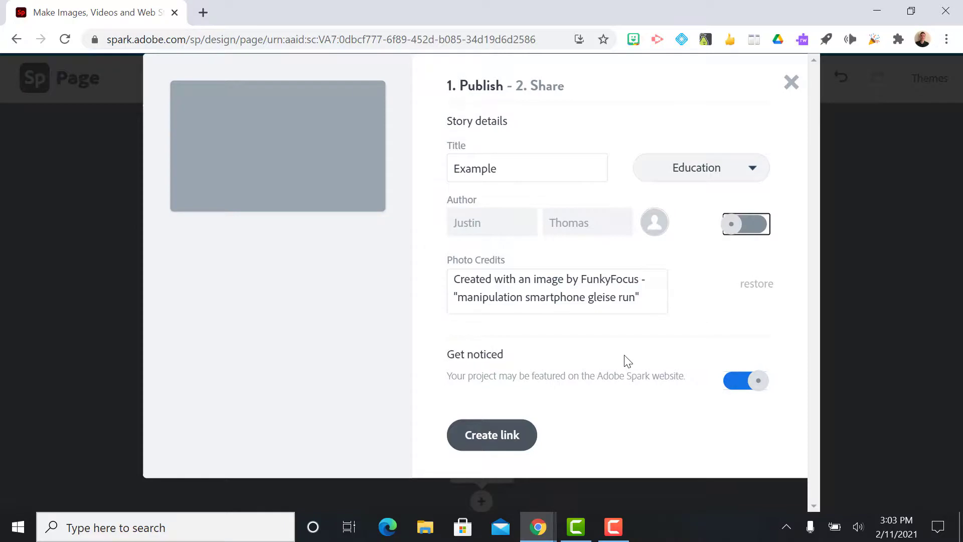
click(503, 449)
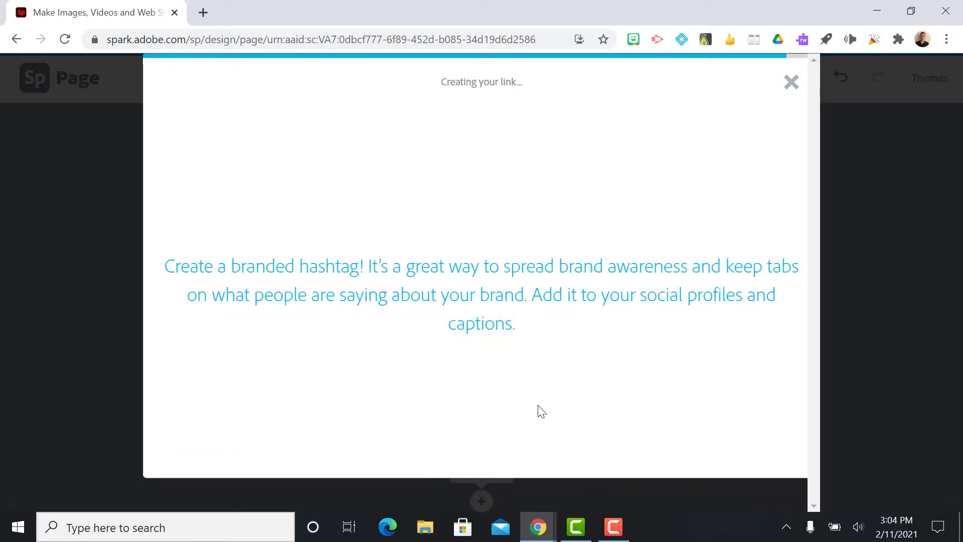
Copy the page's shareable link, then close the sharing dialog and the custom theme promotion
click(732, 151)
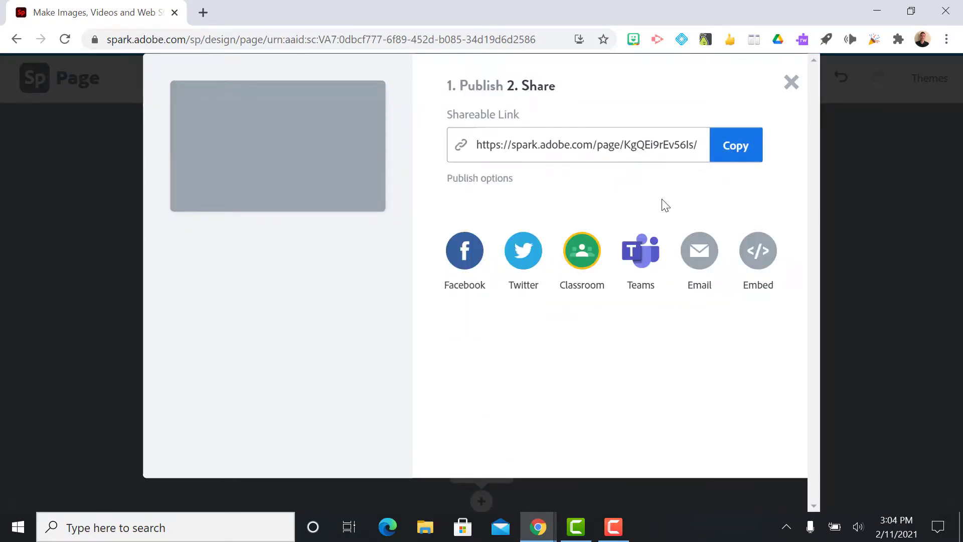
click(753, 153)
click(741, 148)
click(809, 235)
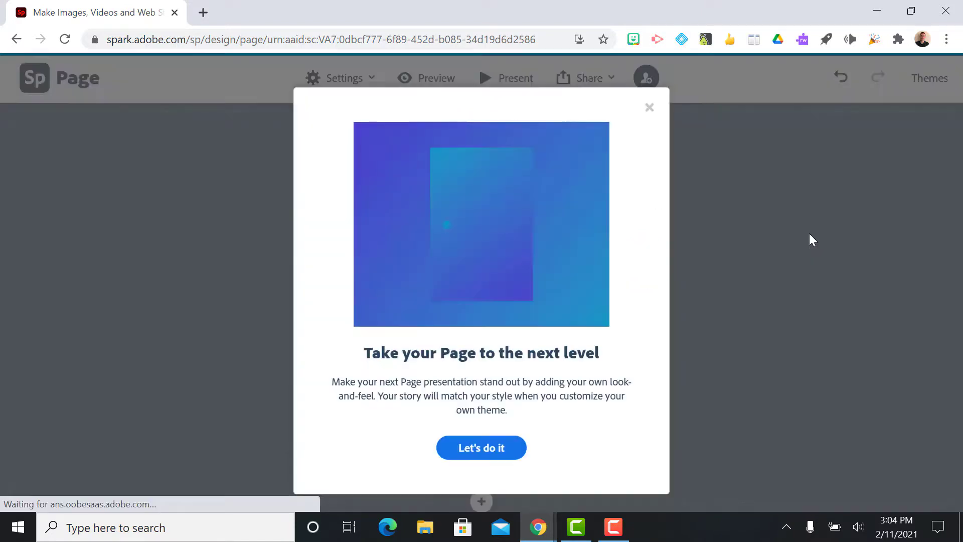
click(650, 107)
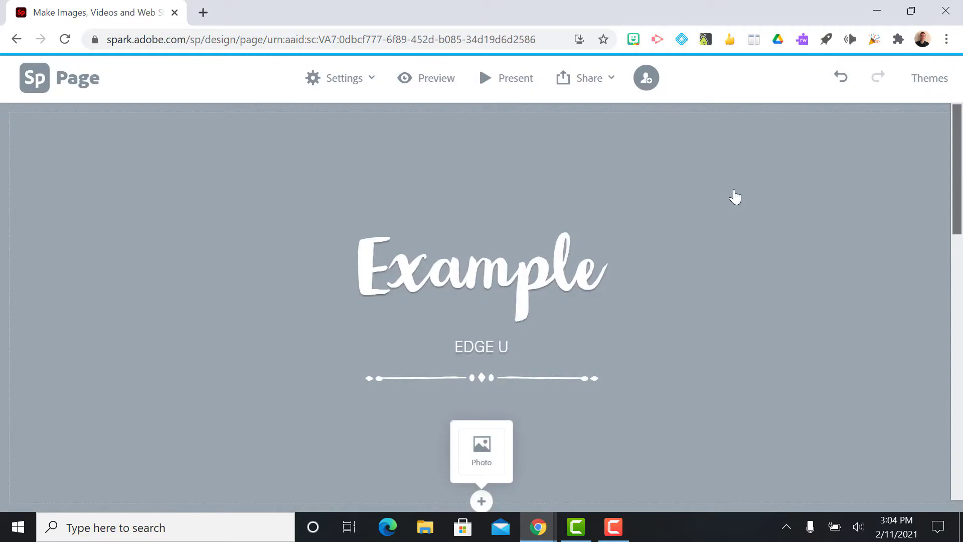